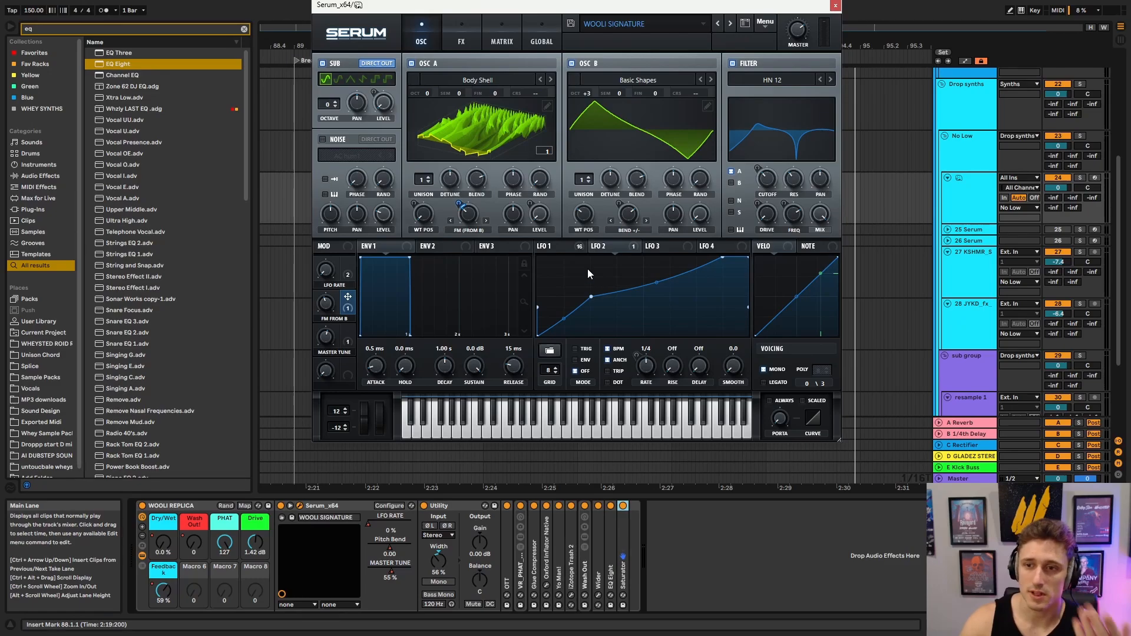
- Show LFO 1 and look up Oscillator A's Body Shell wavetable in the Cymatics - Jawz Wavetables collection
left_click(569, 245)
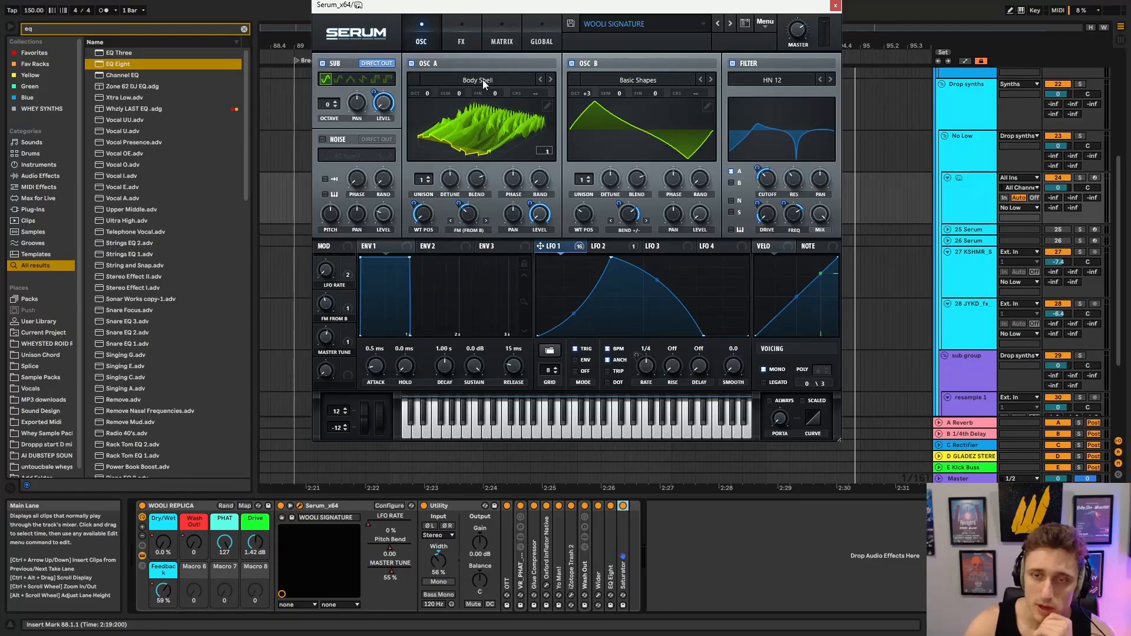
left_click(346, 150)
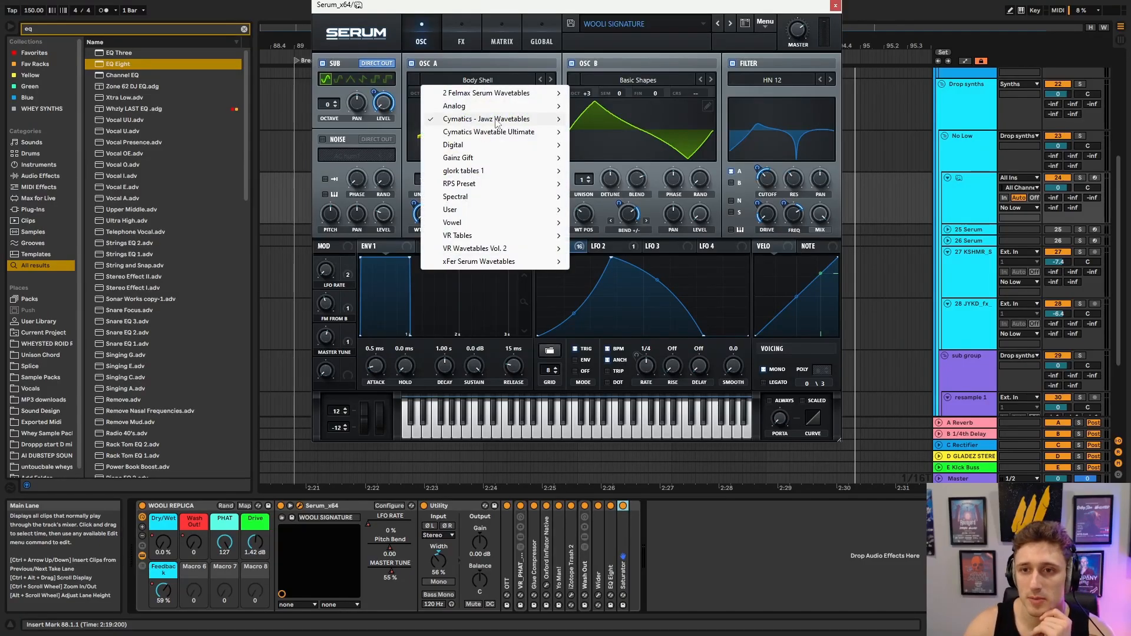
mouse_move(497, 122)
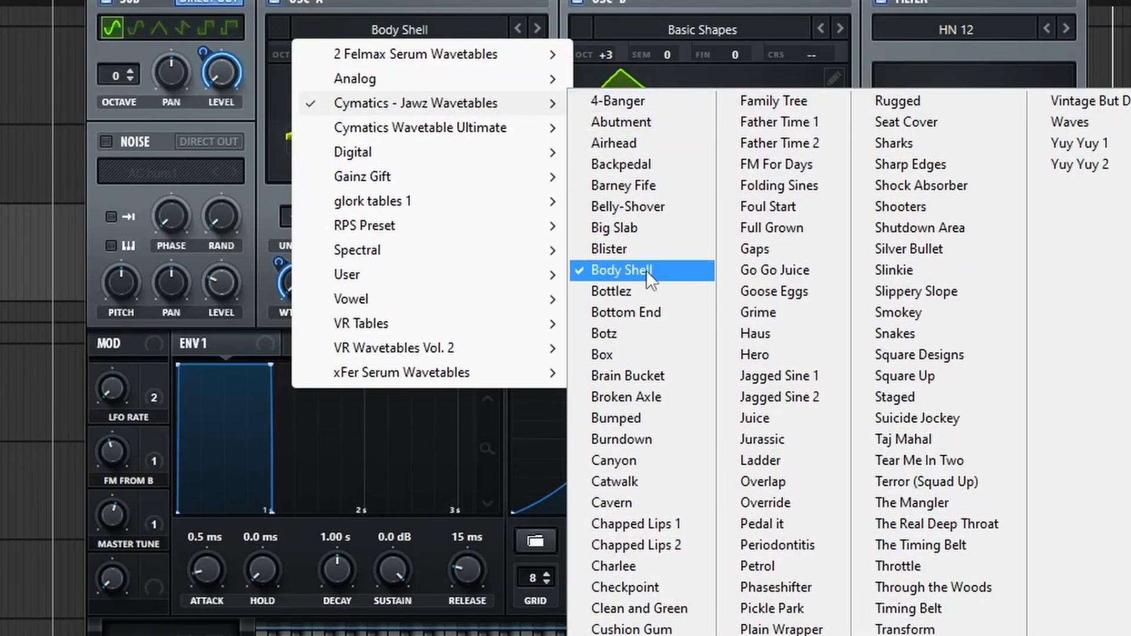
left_click(458, 4)
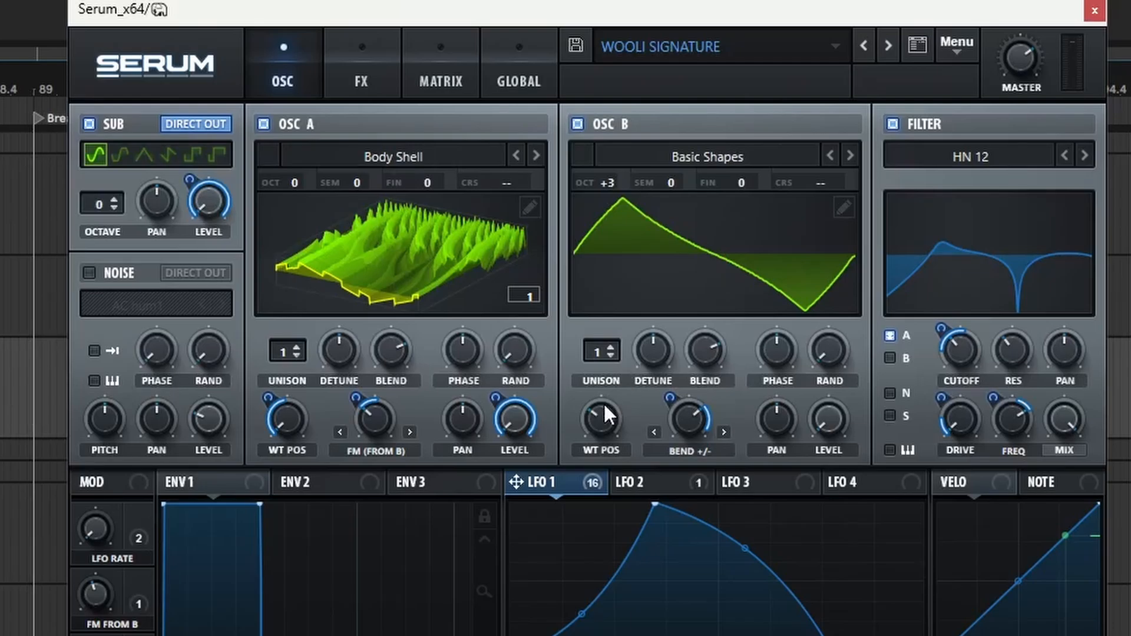
- Examine Oscillator B's wavetable position and Bend +/- warp, and Oscillator A's FM (From B) amount, during playback
left_click_drag(603, 402, 627, 420)
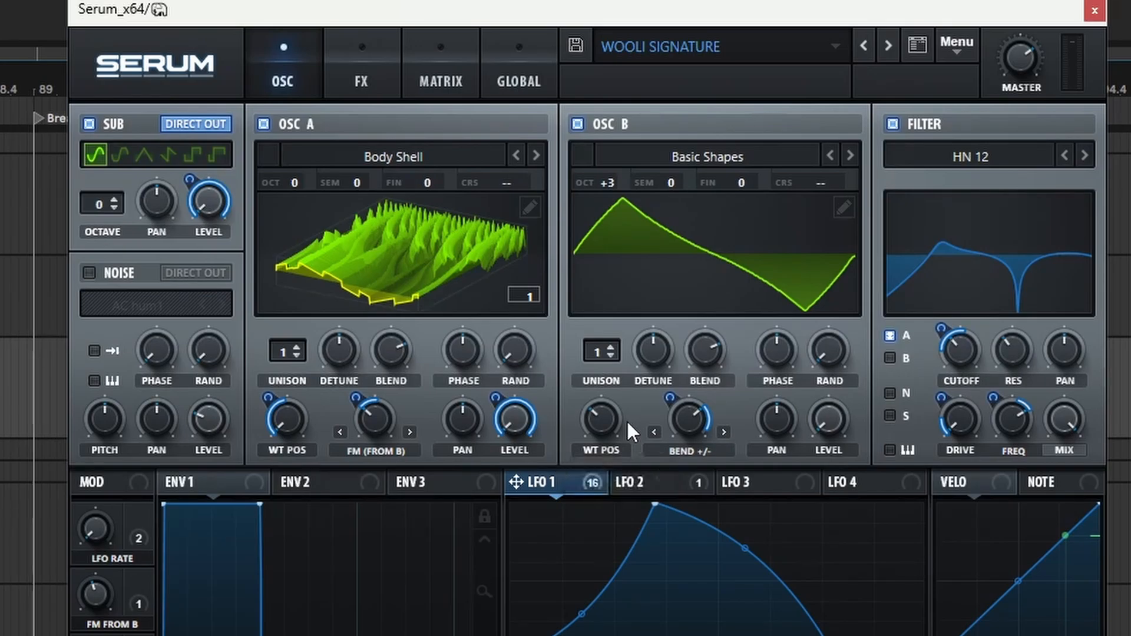
right_click(709, 404)
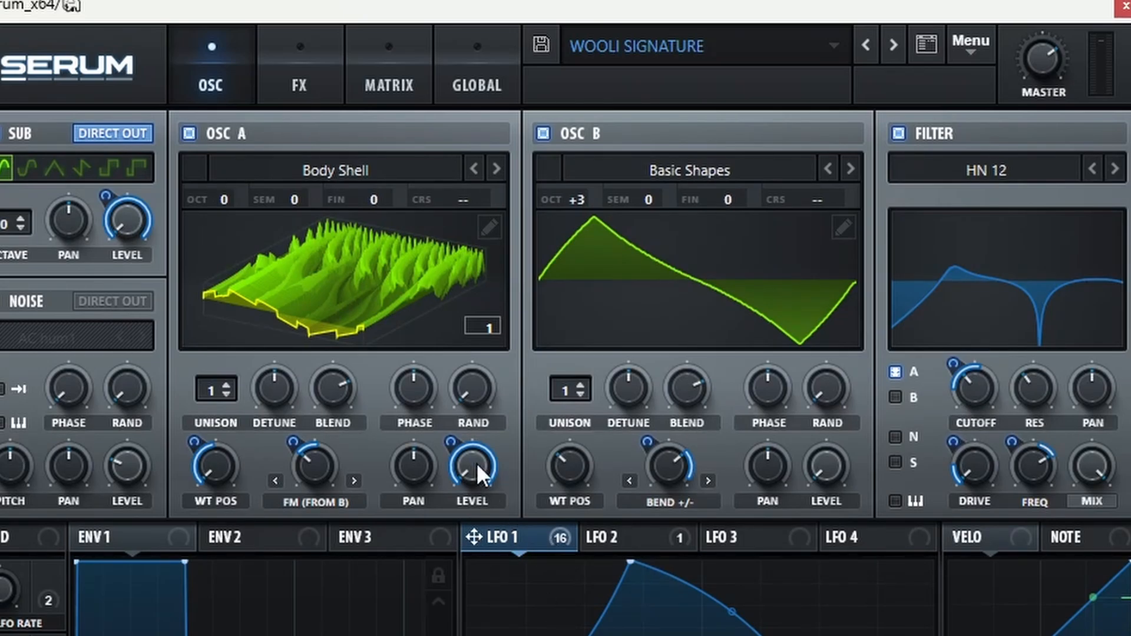
mouse_move(317, 468)
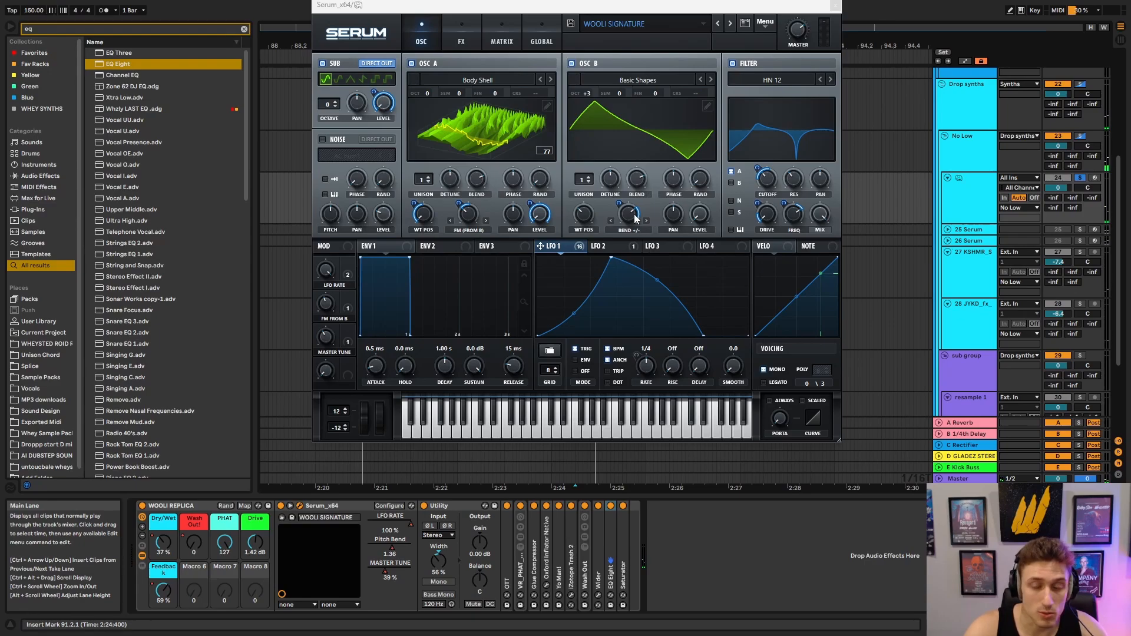
mouse_move(636, 219)
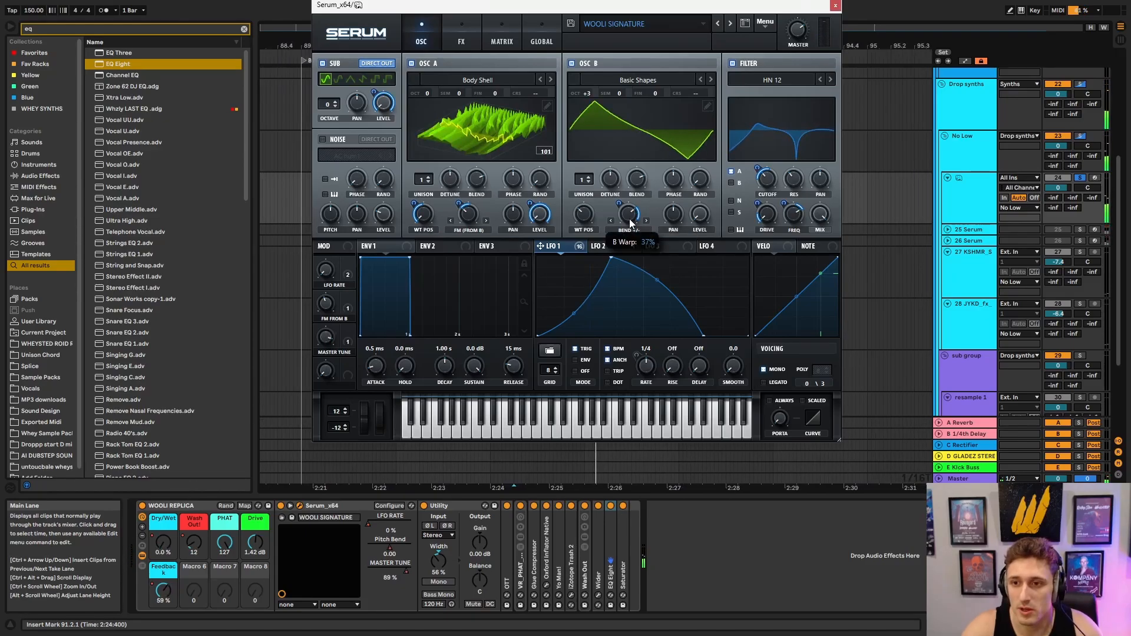
left_click_drag(630, 223, 666, 256)
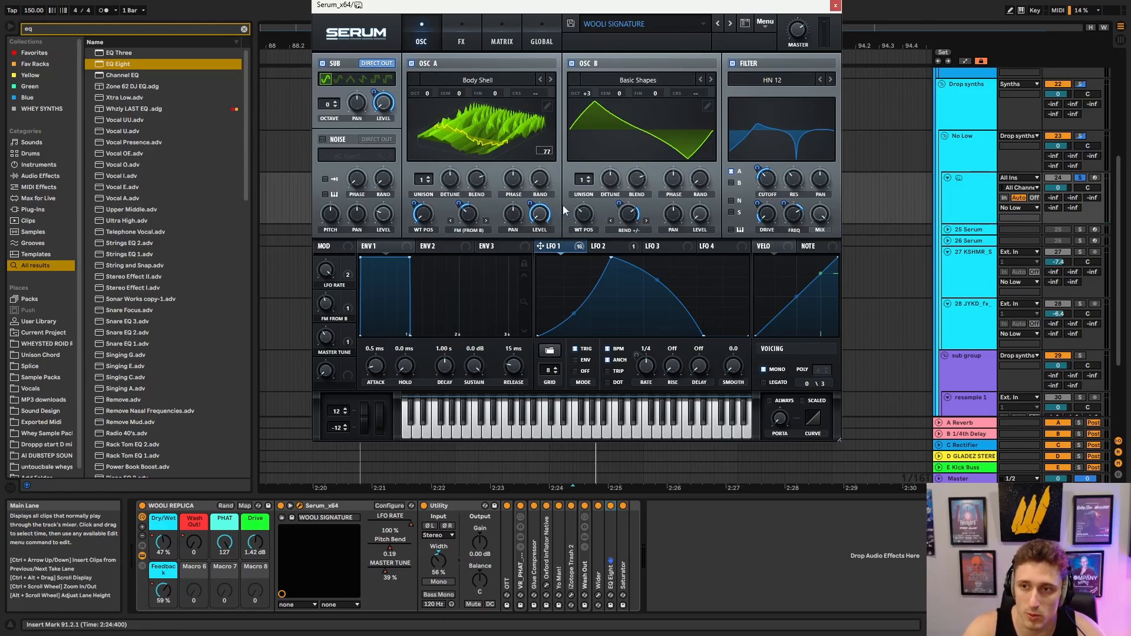
- Check the synth's global settings and the effects chain, and switch the EQ effect on
left_click(534, 29)
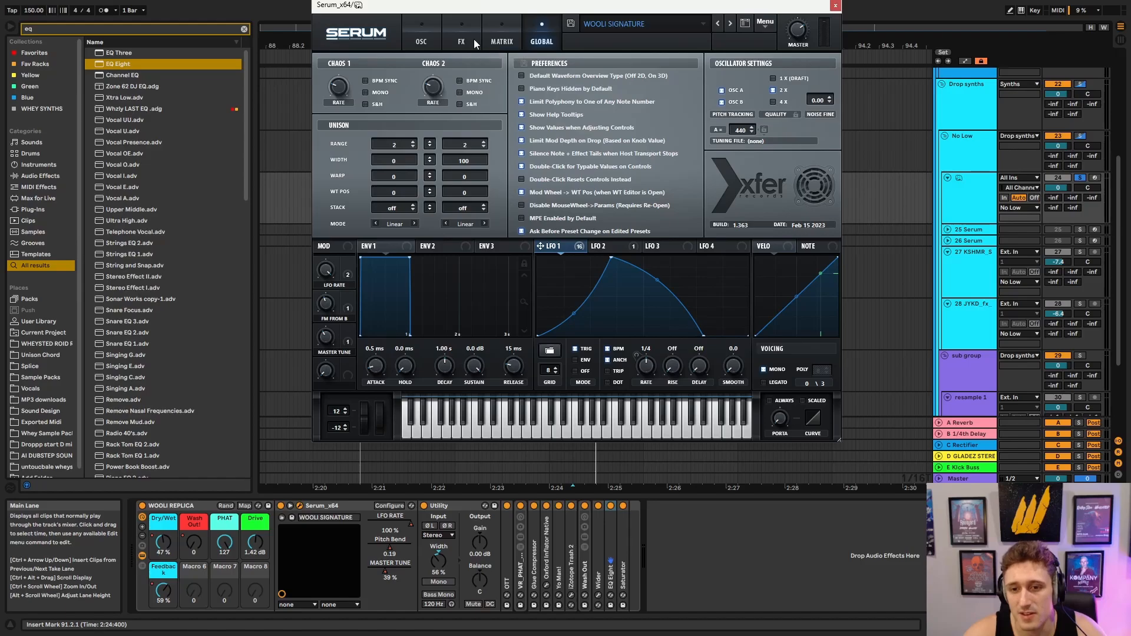
left_click(473, 39)
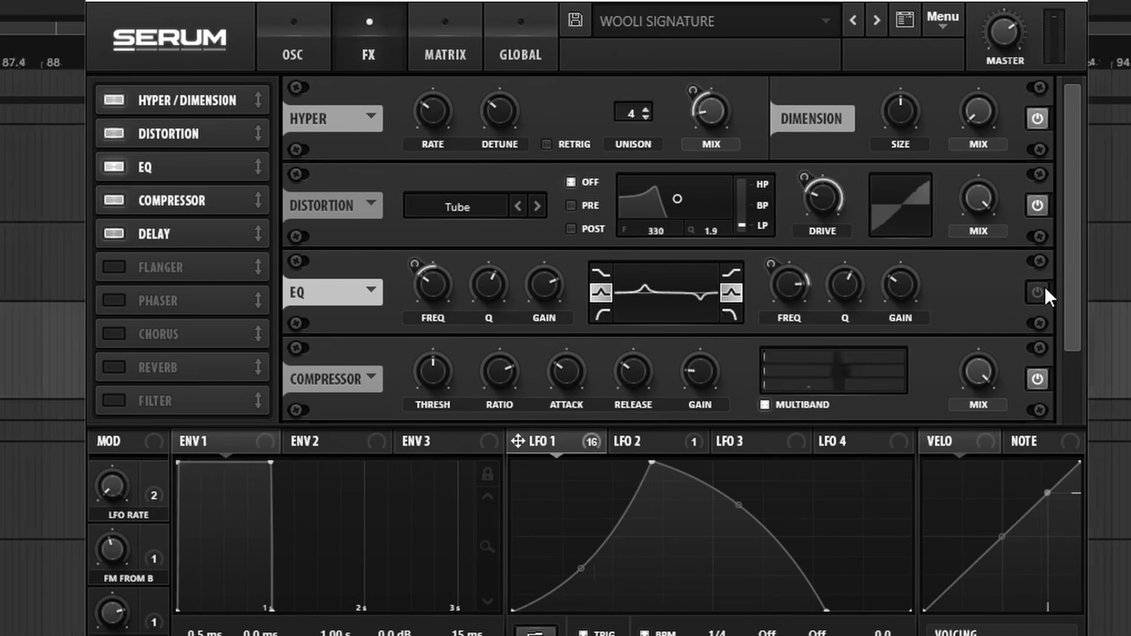
left_click(1044, 288)
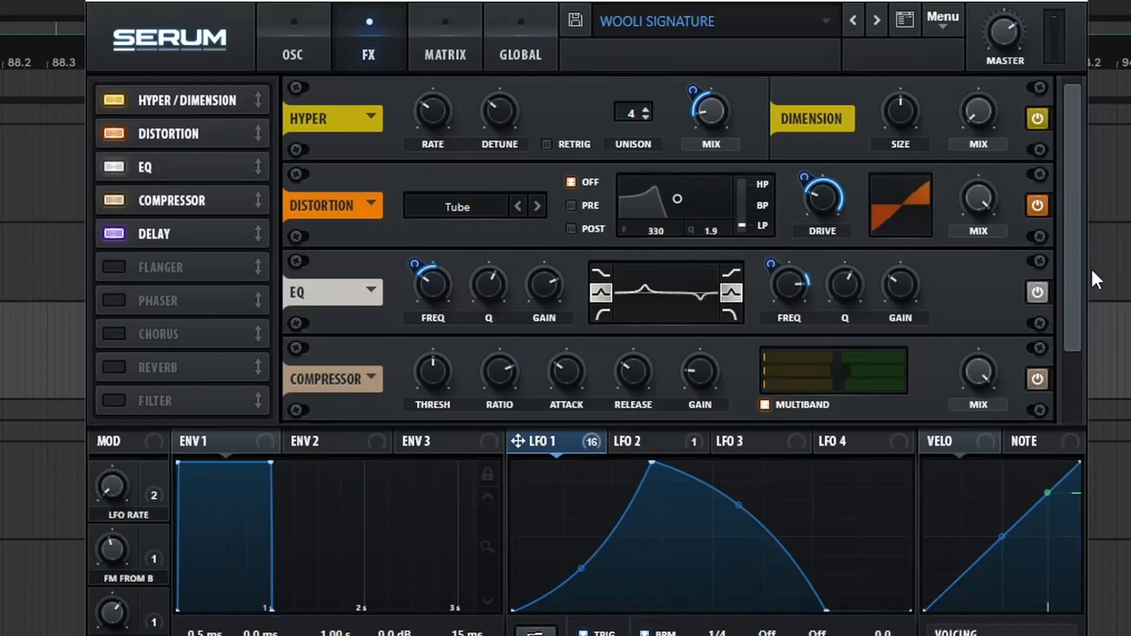
- Toggle the Delay effect's BPM sync and its bypass on and back to compare the sound
scroll(832, 163, "down", 2)
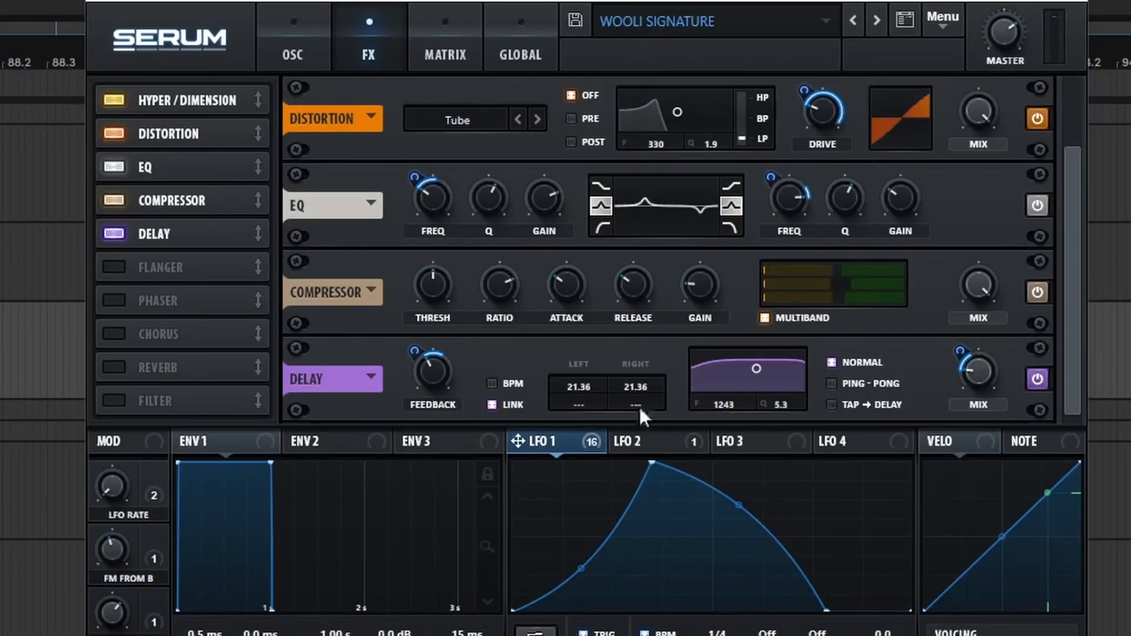
left_click(494, 389)
left_click(494, 389)
mouse_move(626, 450)
left_click(1035, 377)
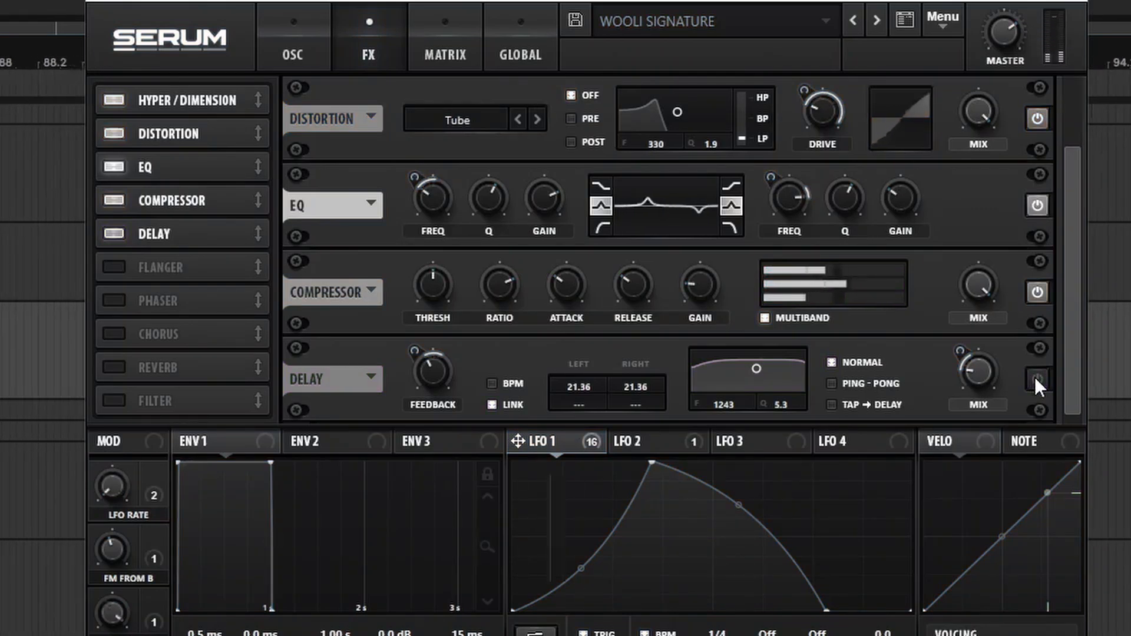
left_click(1035, 377)
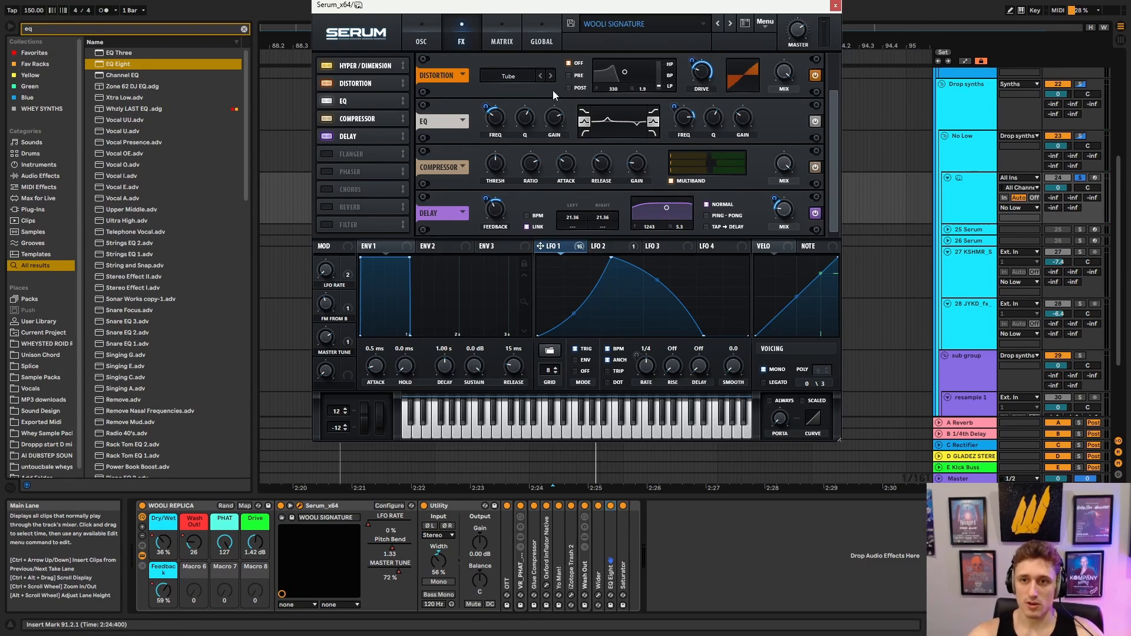
- Show LFO 2 and locate its Mast.Tun routing in the modulation matrix
left_click(623, 246)
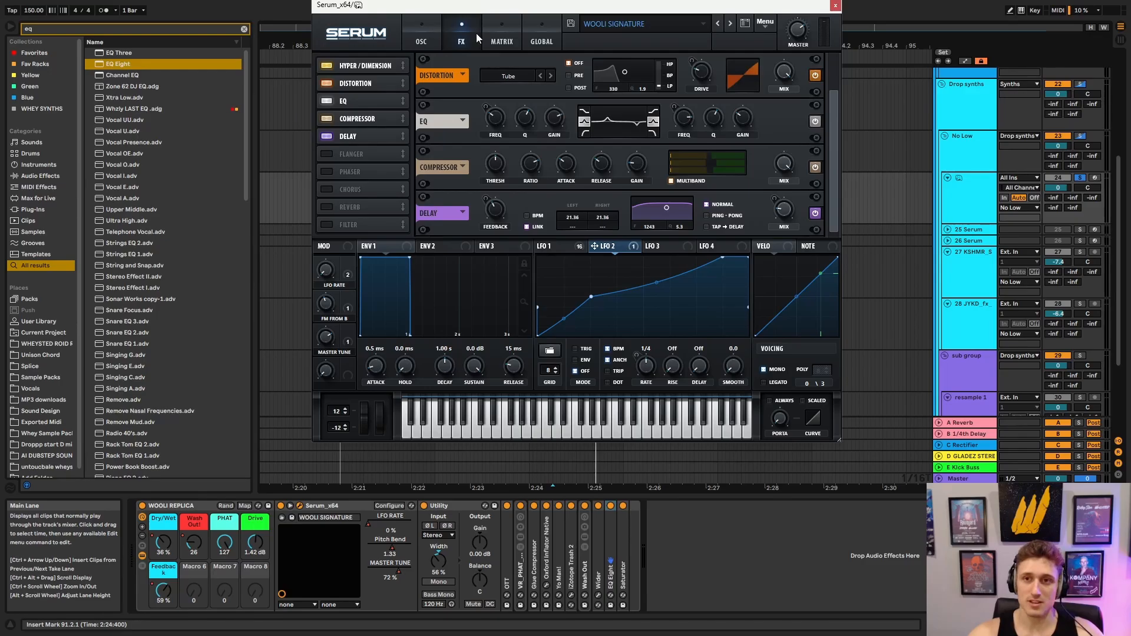
left_click(500, 39)
left_click_drag(837, 96, 825, 128)
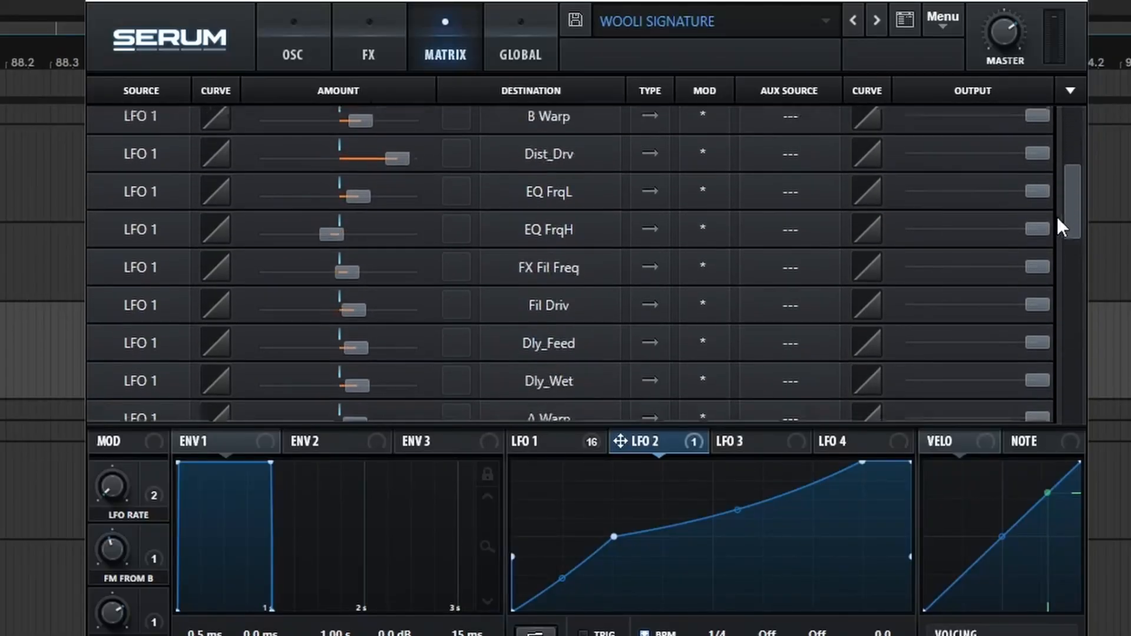
scroll(539, 242, "down", 5)
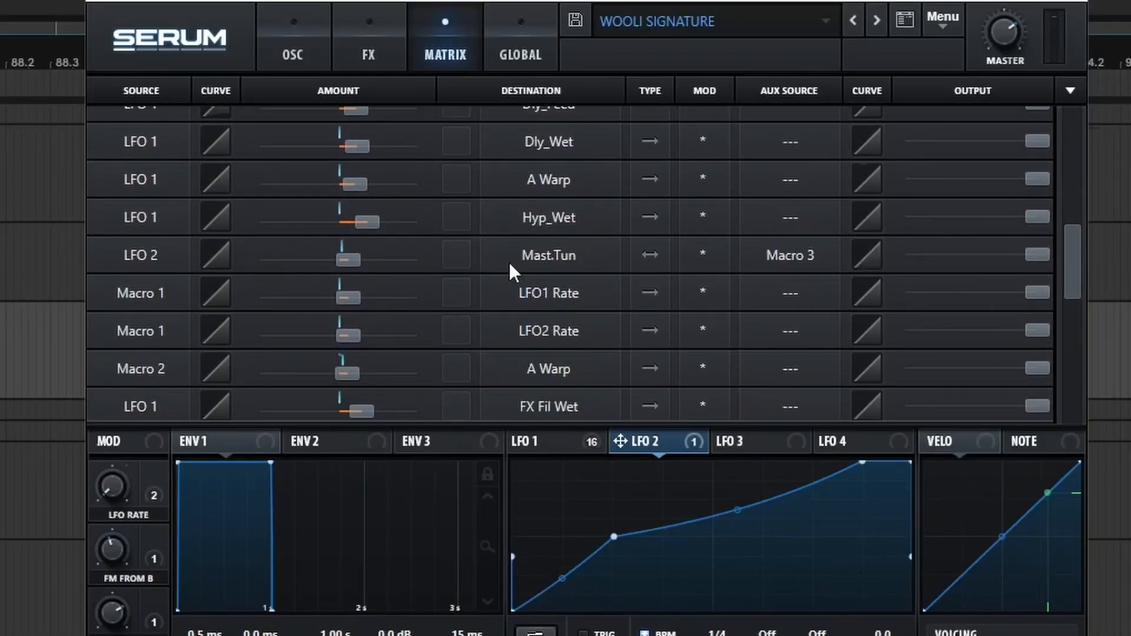
- Try a modulation amount of 12st for LFO 2 on Mast.Tun and bring the amount back down
left_click(346, 258)
left_click(345, 258)
double_click(346, 257)
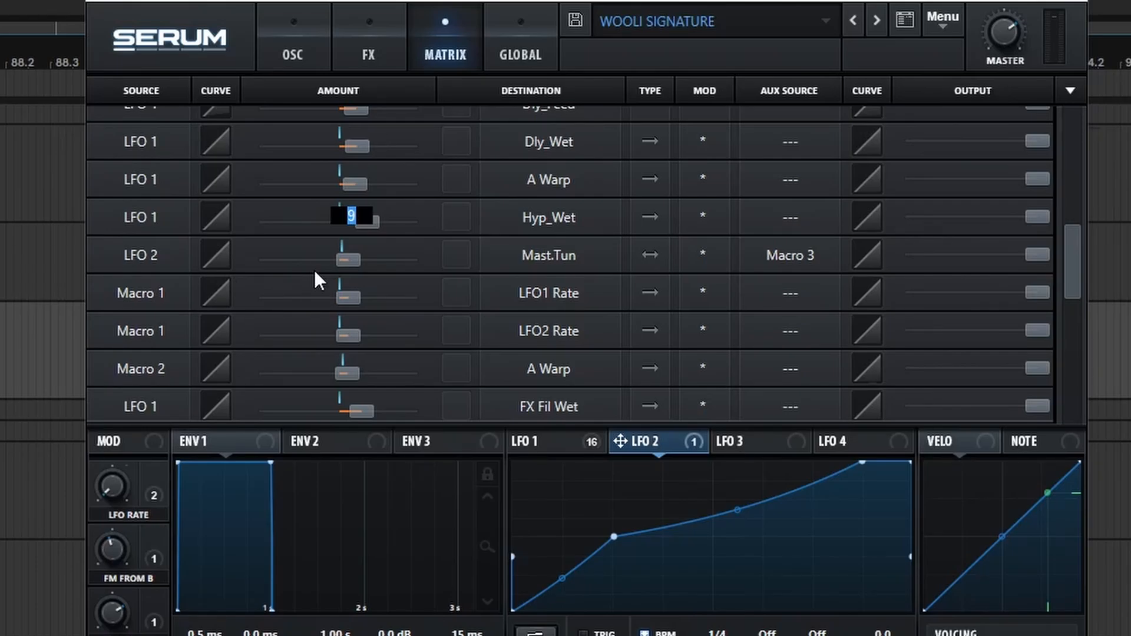
type("12st")
key("Return")
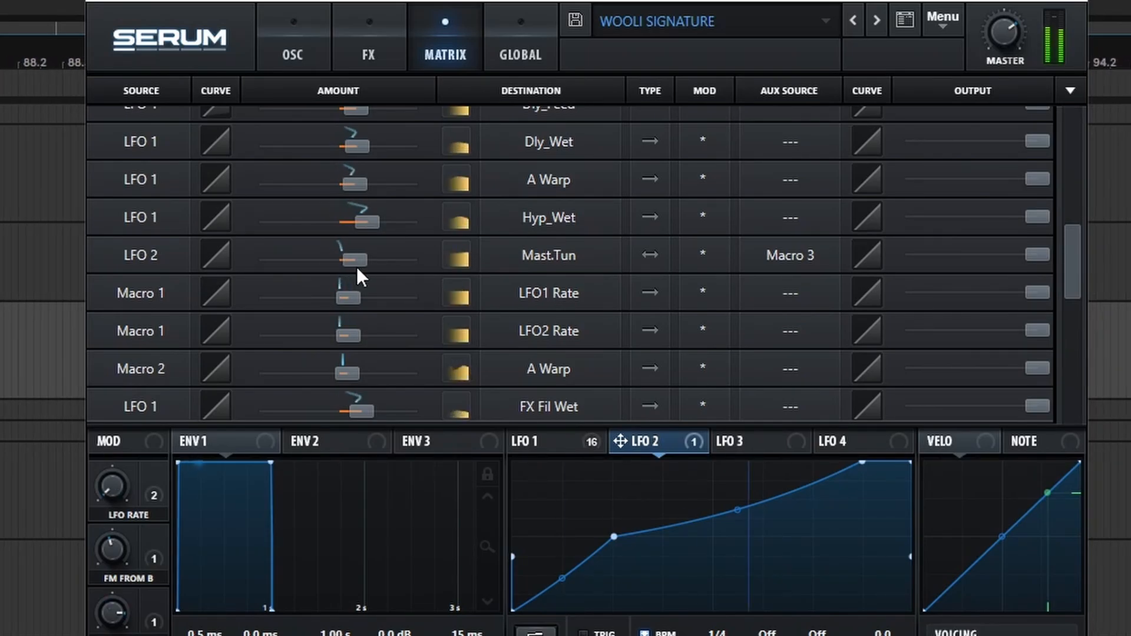
mouse_move(351, 265)
left_click_drag(341, 267, 348, 272)
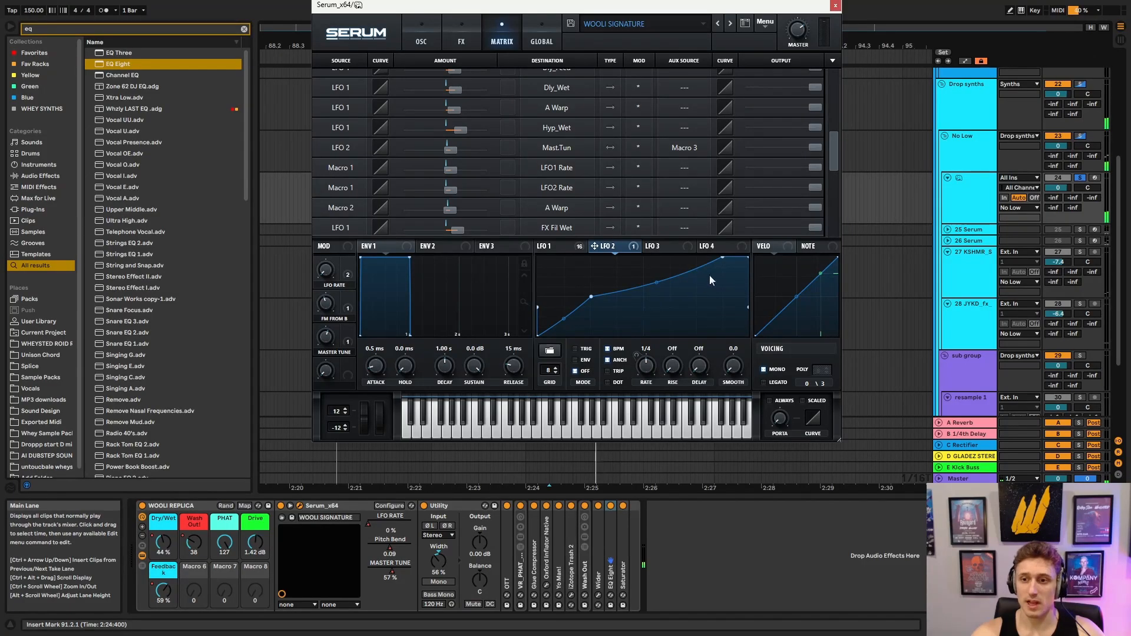
- Bypass all LFO 2 destinations to compare the sound, and re-enable the Mast.Tun modulation
right_click(619, 247)
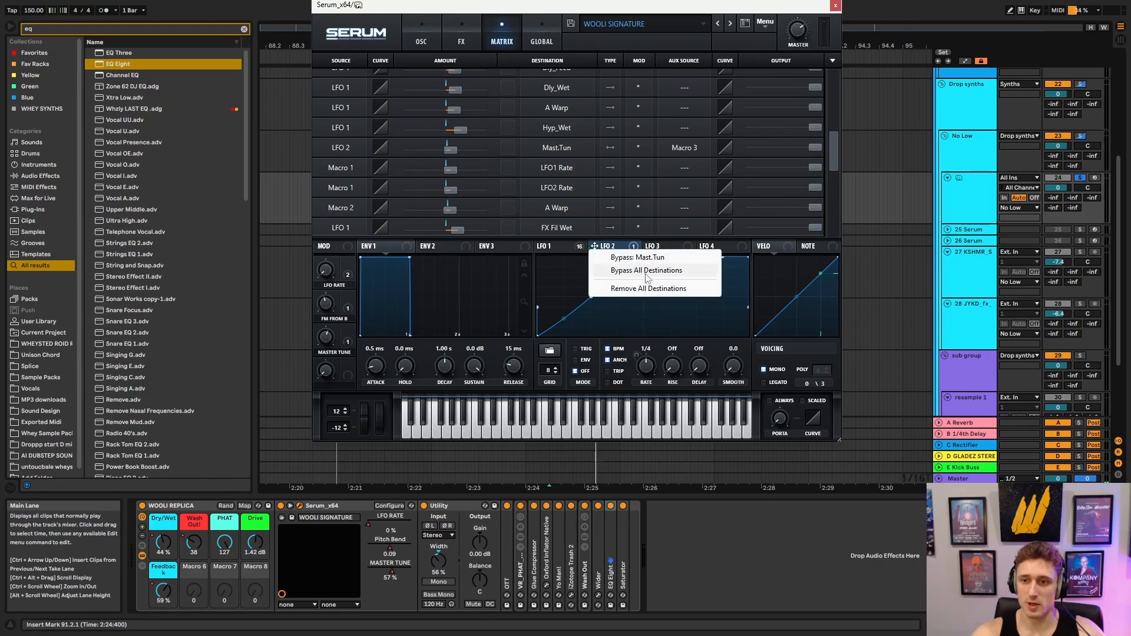
left_click(647, 274)
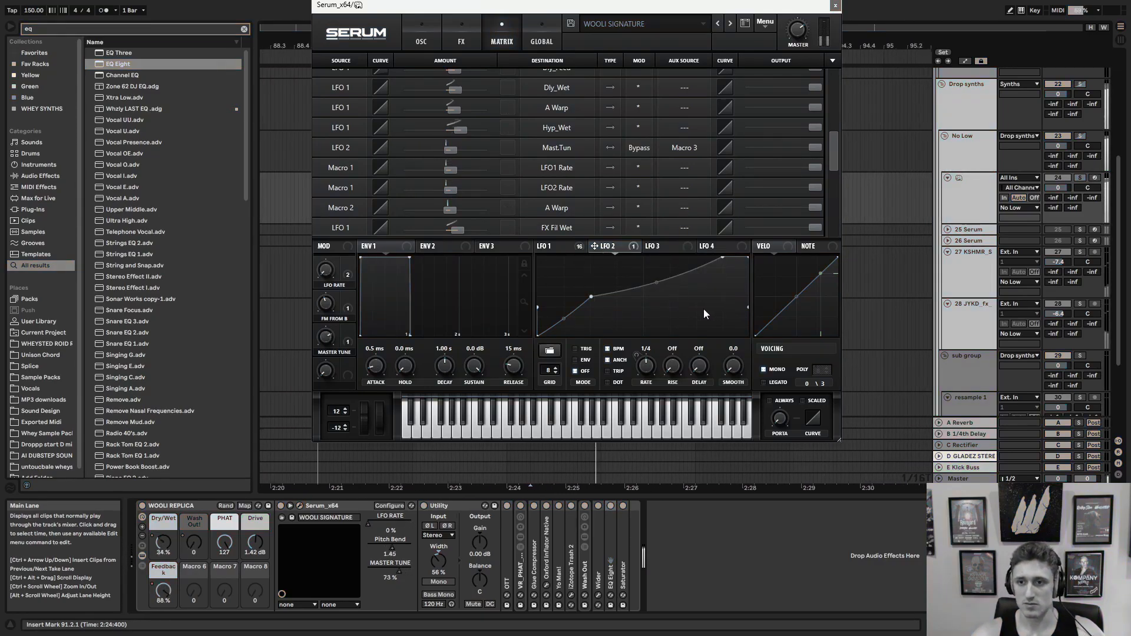
right_click(449, 130)
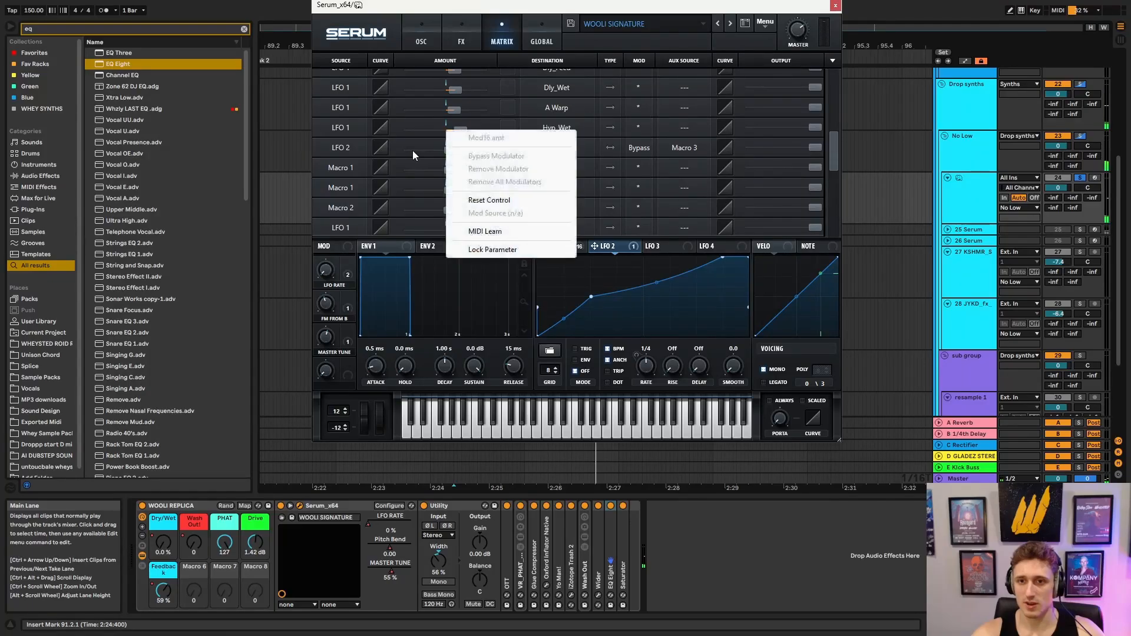
right_click(622, 247)
left_click(628, 259)
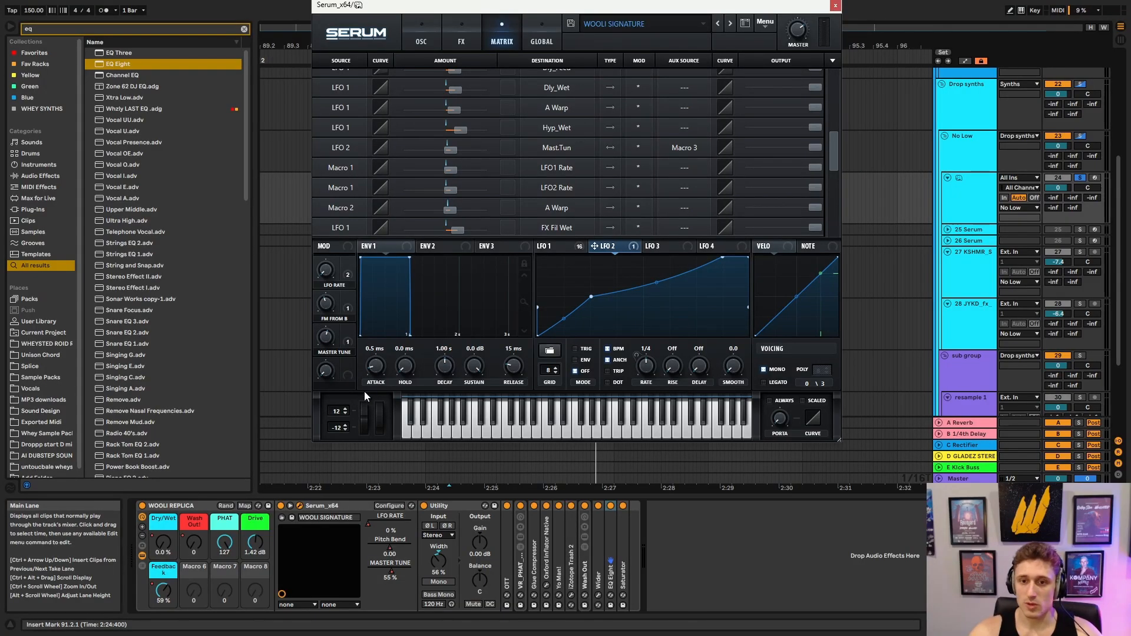
- Close the synth window and play back the bass clip with its automation from the clip's start
left_click(835, 7)
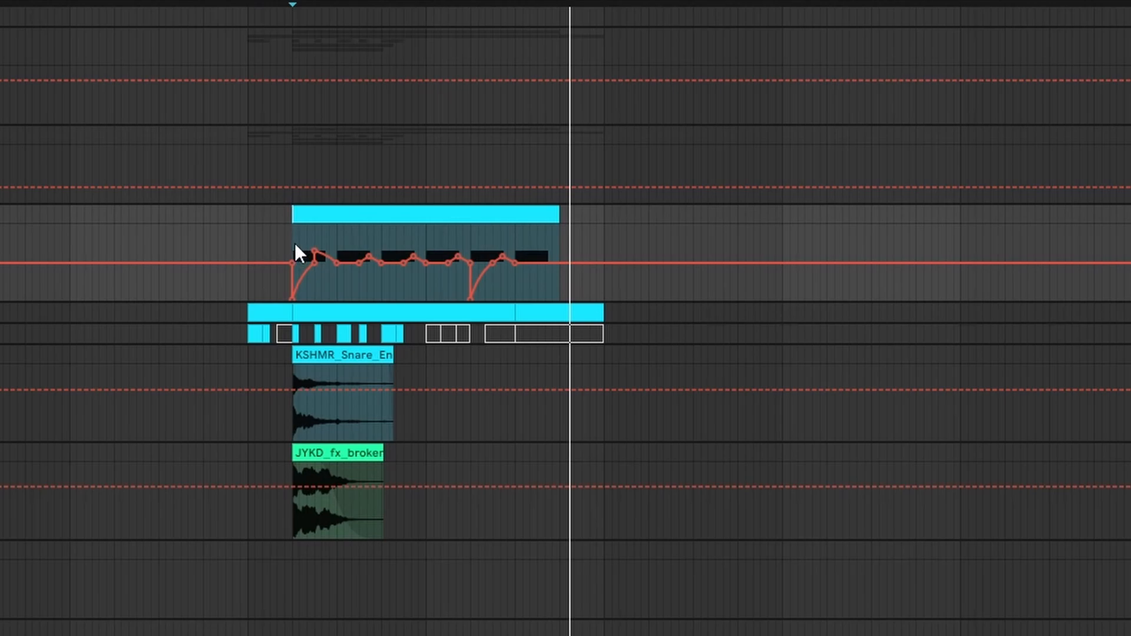
left_click(294, 242)
key("space")
key("space")
key("space")
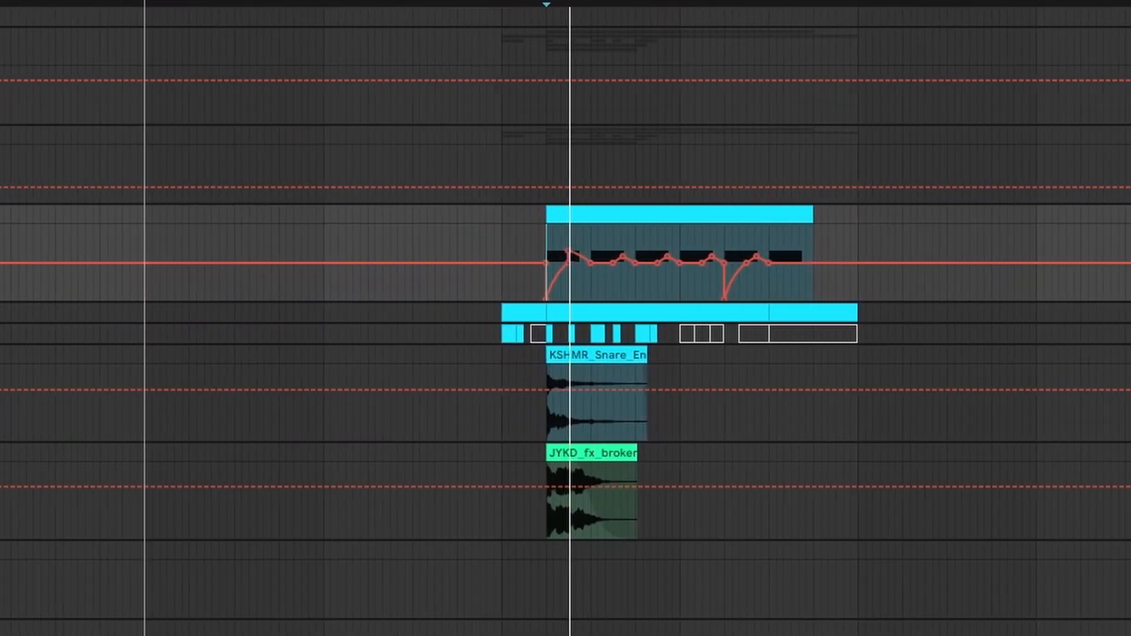
- Reopen Serum and examine what the FM FROM B, MASTER TUNE and LFO RATE macros modulate
mouse_move(521, 298)
left_mouse_down()
mouse_move(521, 237)
mouse_move(521, 298)
left_mouse_up()
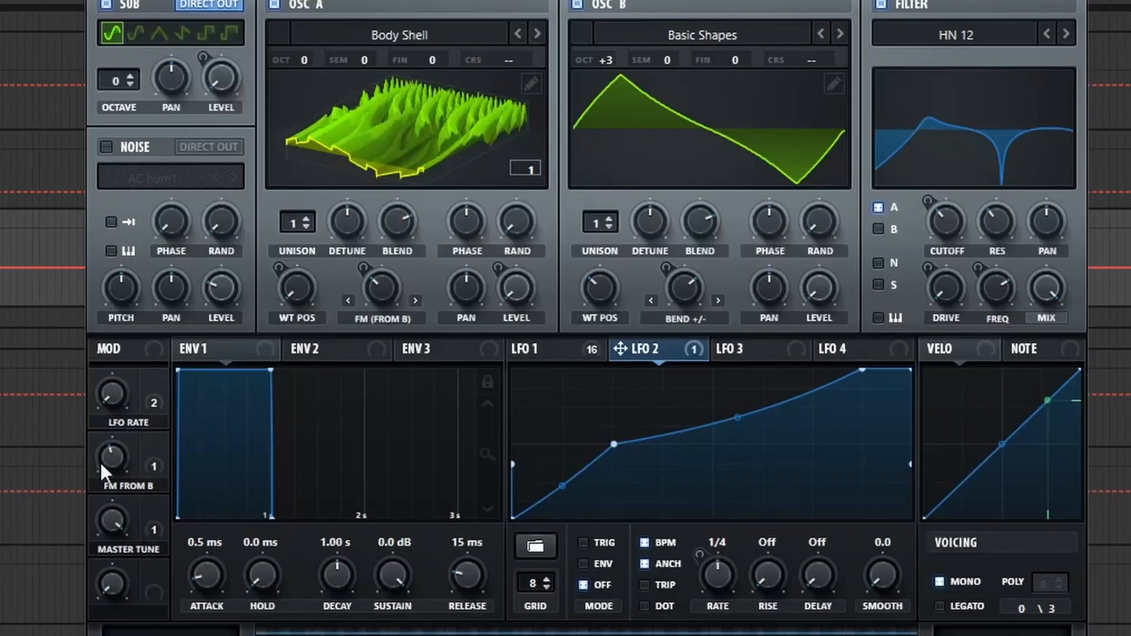
left_click_drag(167, 478, 113, 451)
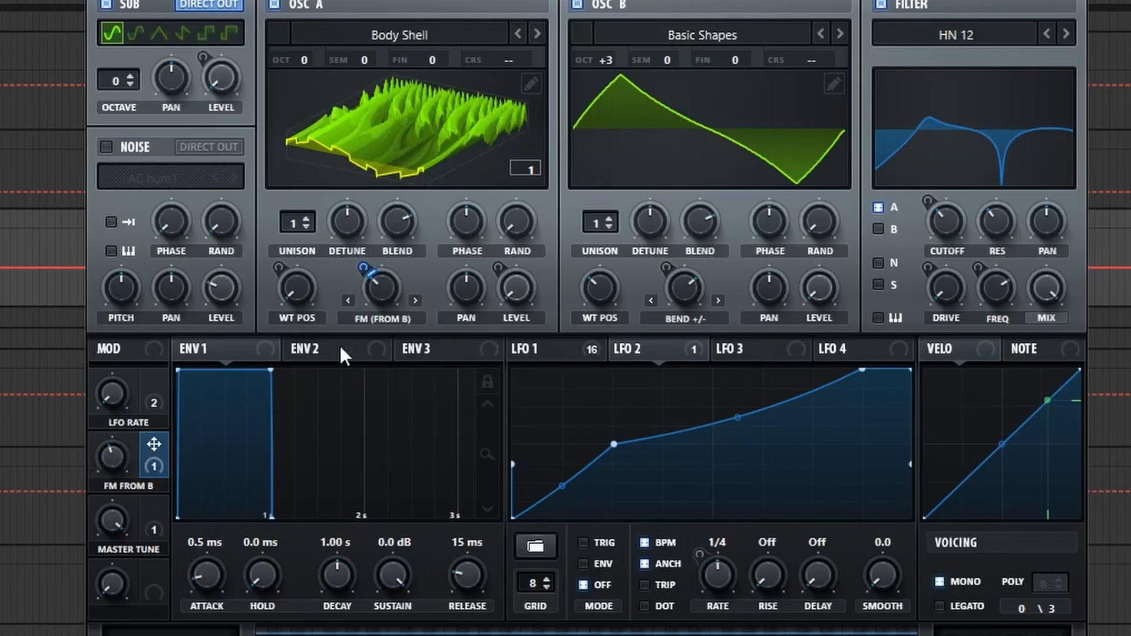
left_click_drag(115, 474, 154, 548)
left_click_drag(200, 635, 221, 574)
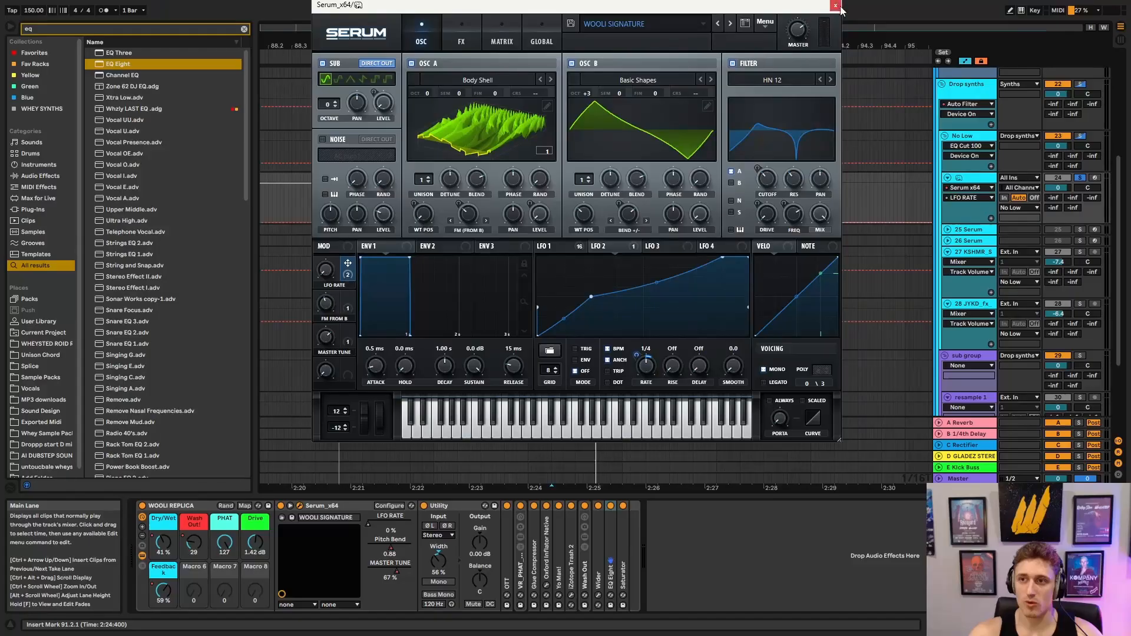
- Close the synth window, turn off automation arming, and play back the bass clip with its LFO RATE automation shown
left_click(836, 5)
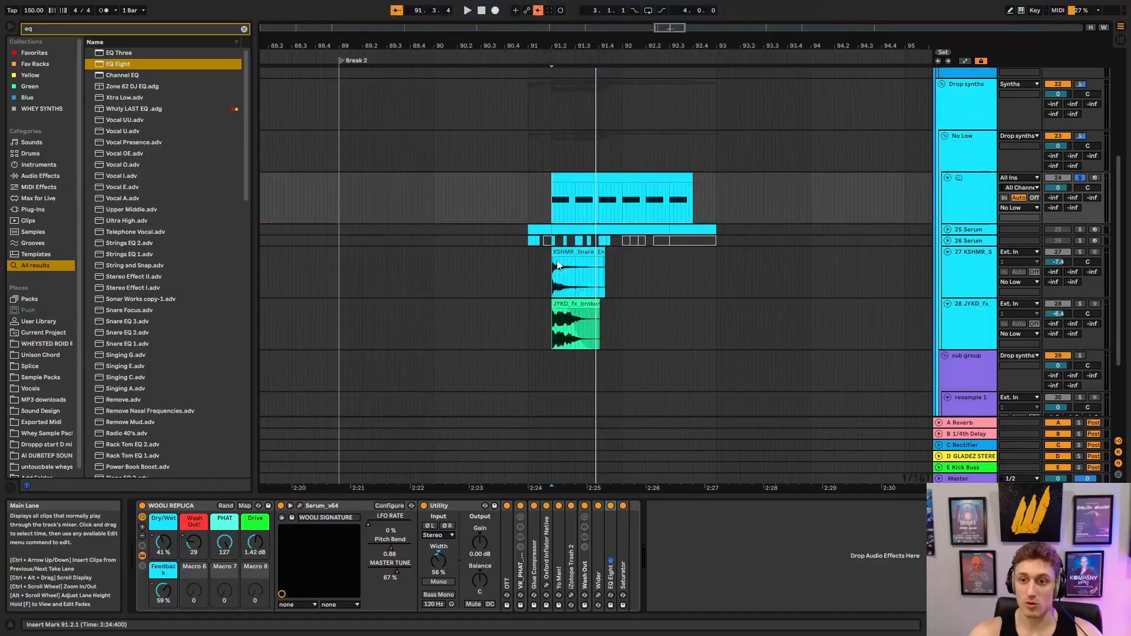
left_click(541, 10)
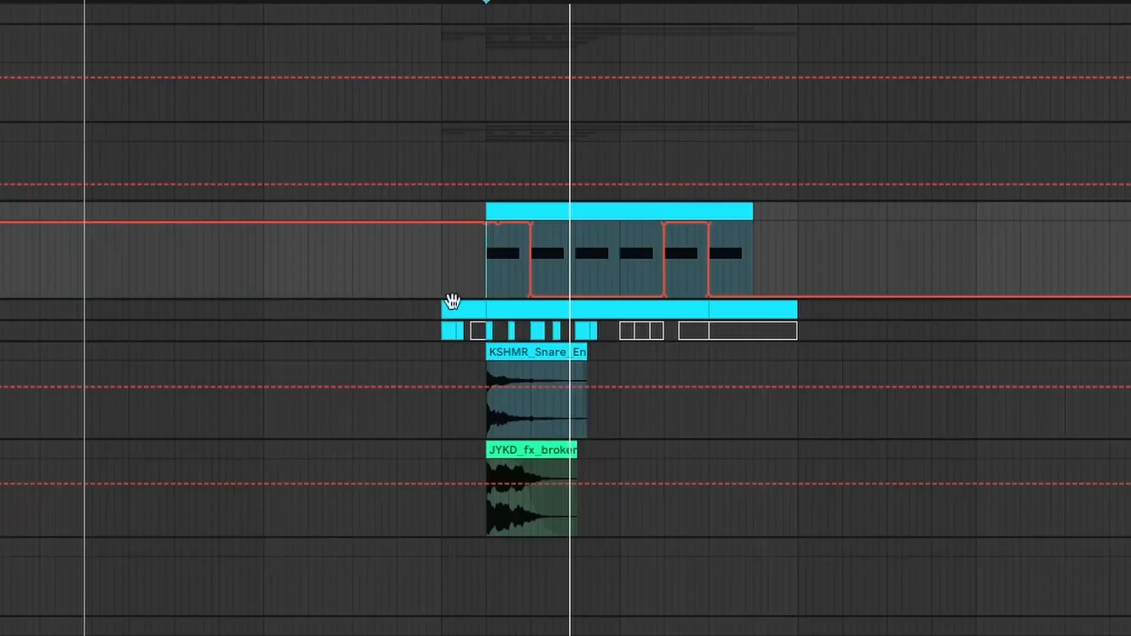
key("space")
key("space")
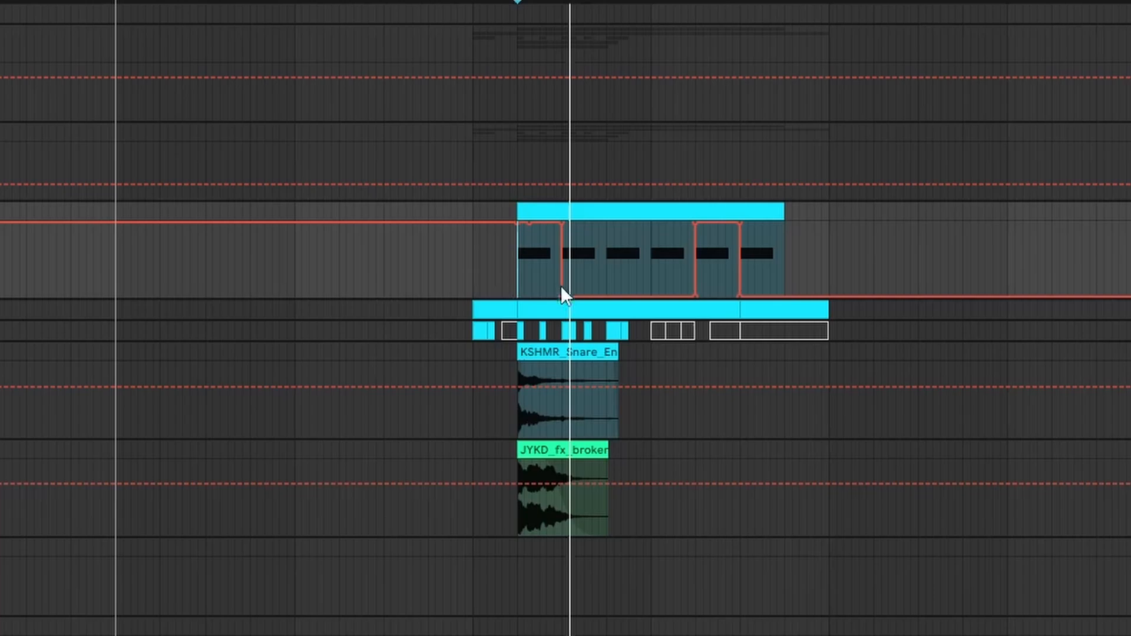
left_click(604, 260)
key("space")
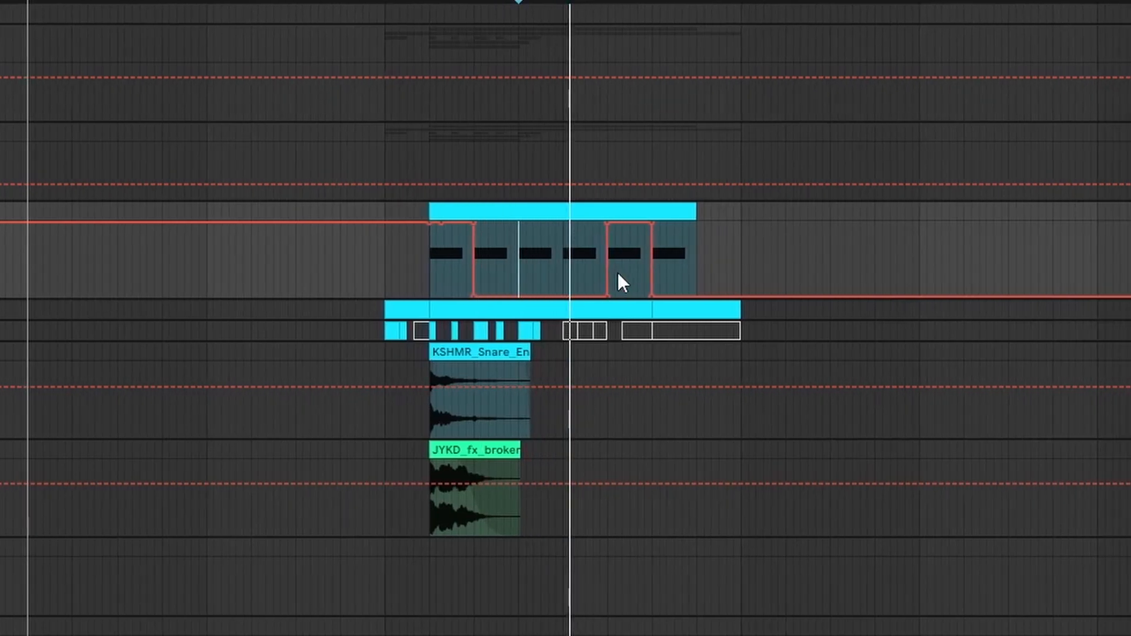
key("space")
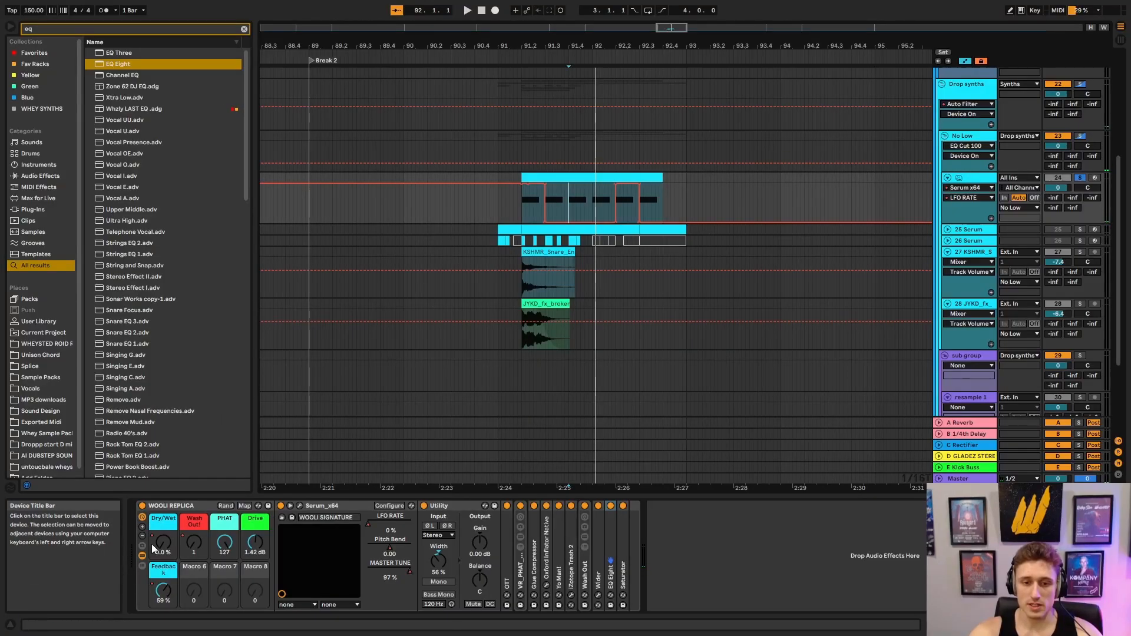
- Reopen Serum to view LFO 2, close its window, and look over the Utility and OTT devices before folding them
left_click(300, 506)
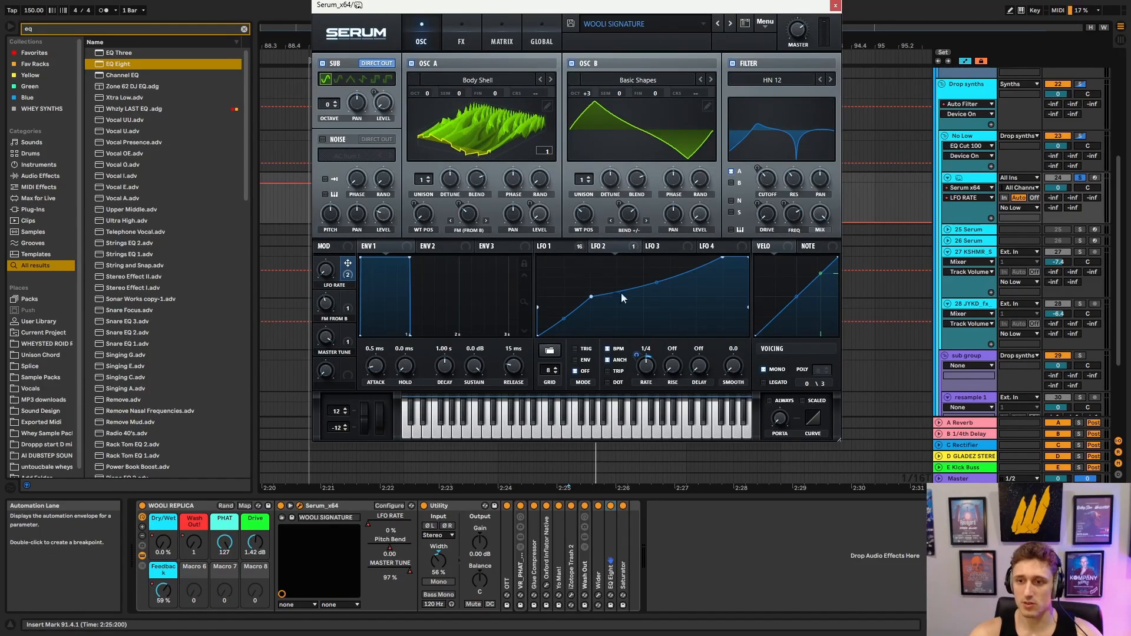
left_click(835, 5)
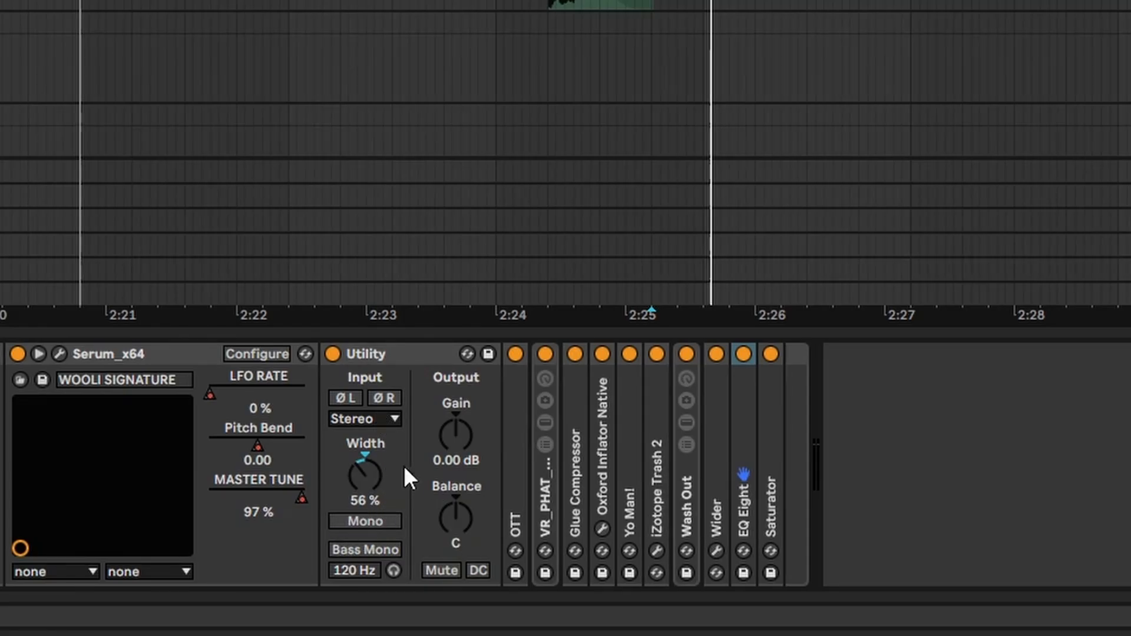
double_click(519, 429)
double_click(425, 352)
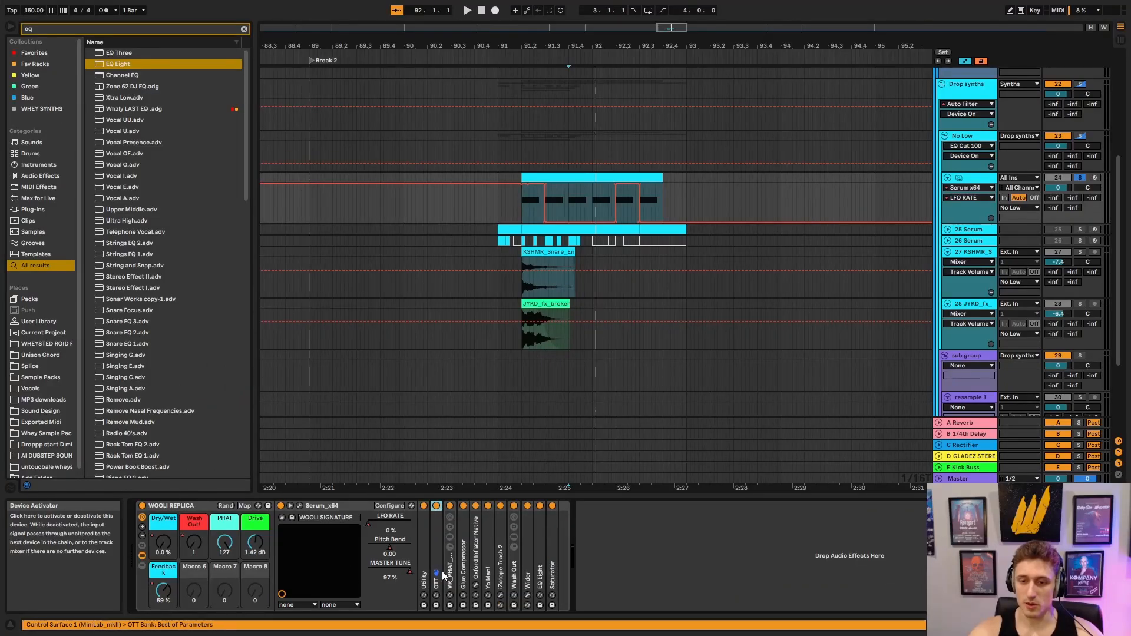
- Inspect the VR_PHAT rack and the Glue Compressor settings in the bass device chain, folding each one after viewing
double_click(449, 560)
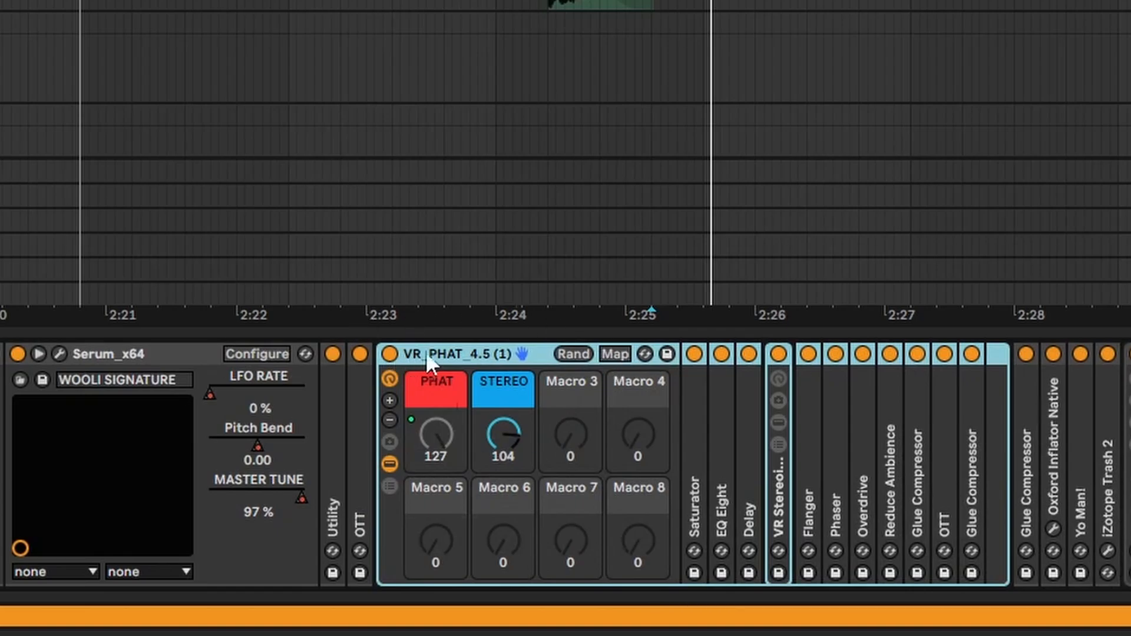
double_click(440, 353)
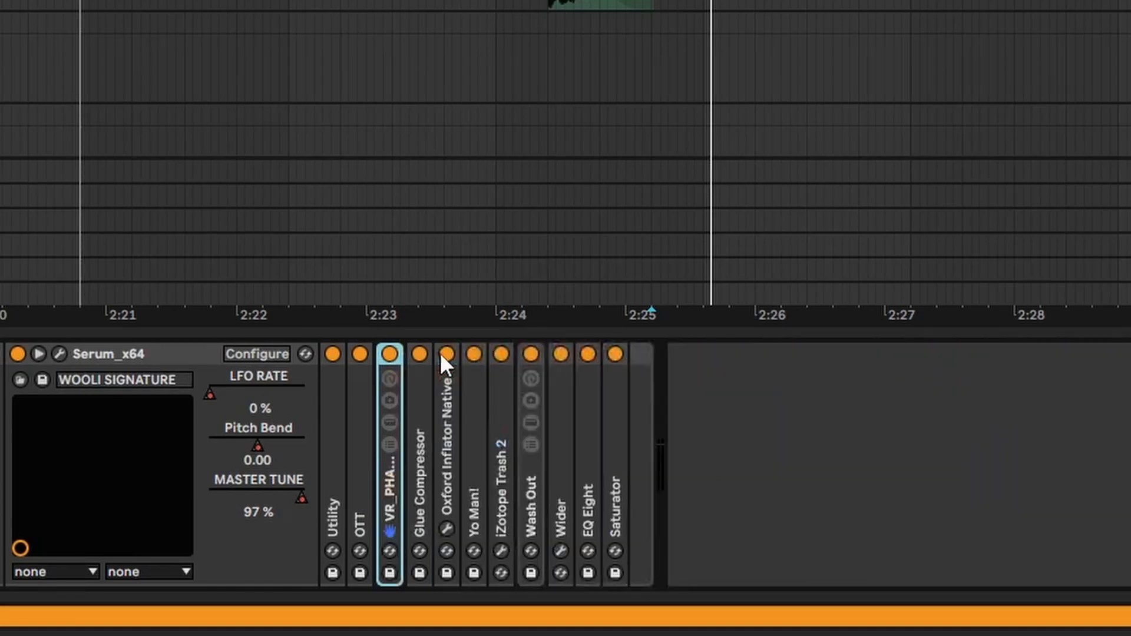
double_click(415, 486)
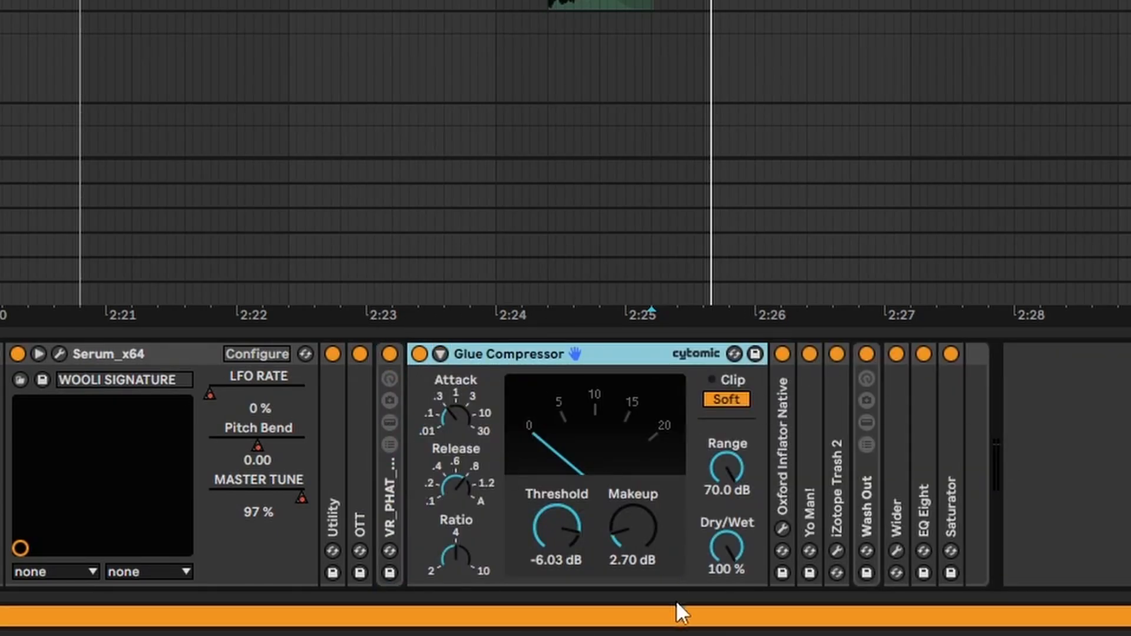
double_click(609, 357)
- Examine the Oxford Inflator's input, effect and curve settings in its plug-in window, and fold the device
double_click(783, 488)
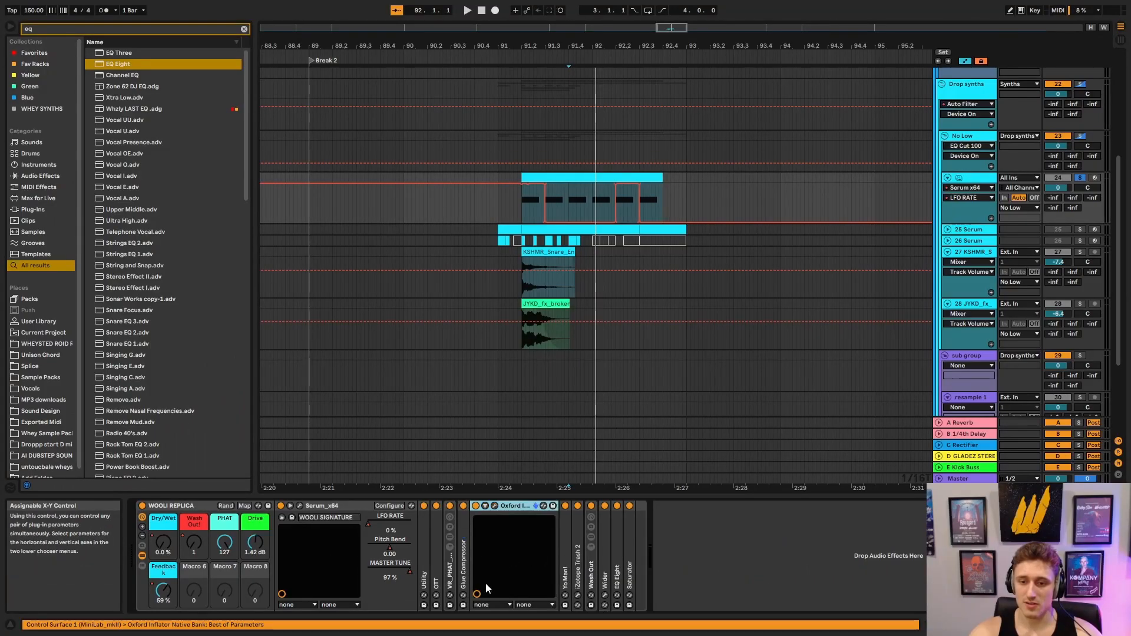
left_click(495, 506)
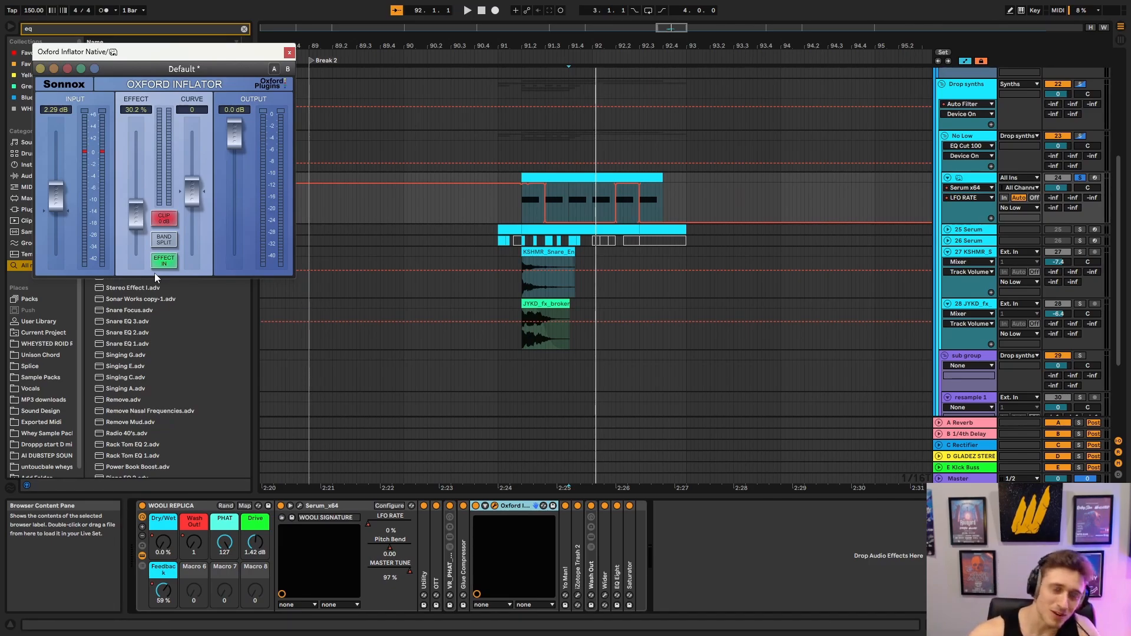
left_click(289, 53)
double_click(501, 507)
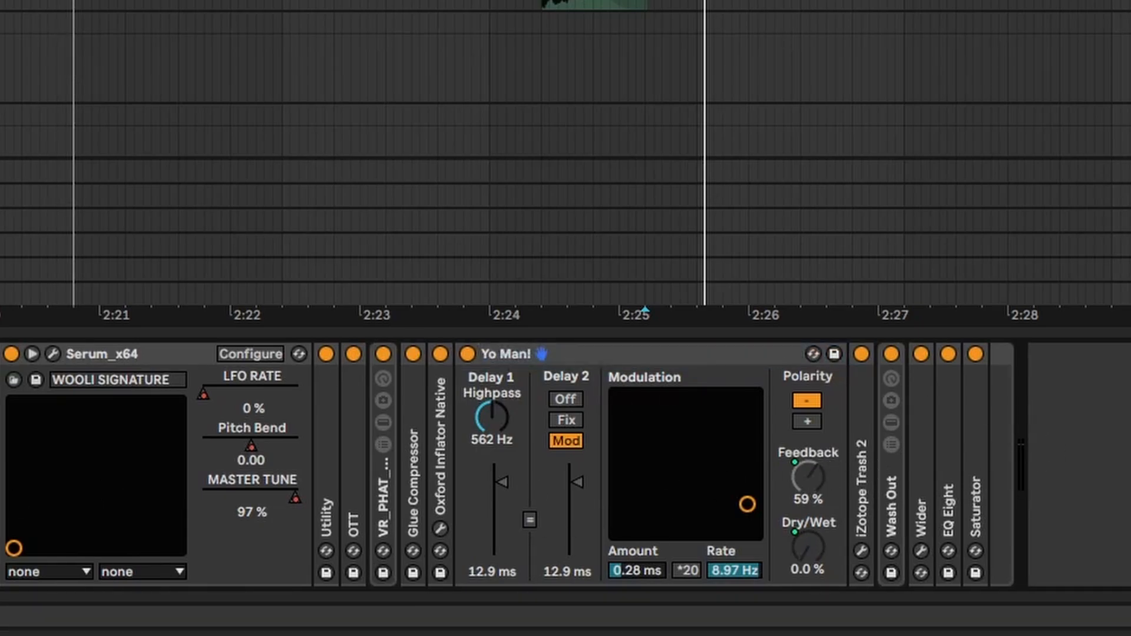
- Show the WOOLI REPLICA rack's Dry/Wet and Feedback automation on the bass track and play back the clip
key("plus")
key("plus")
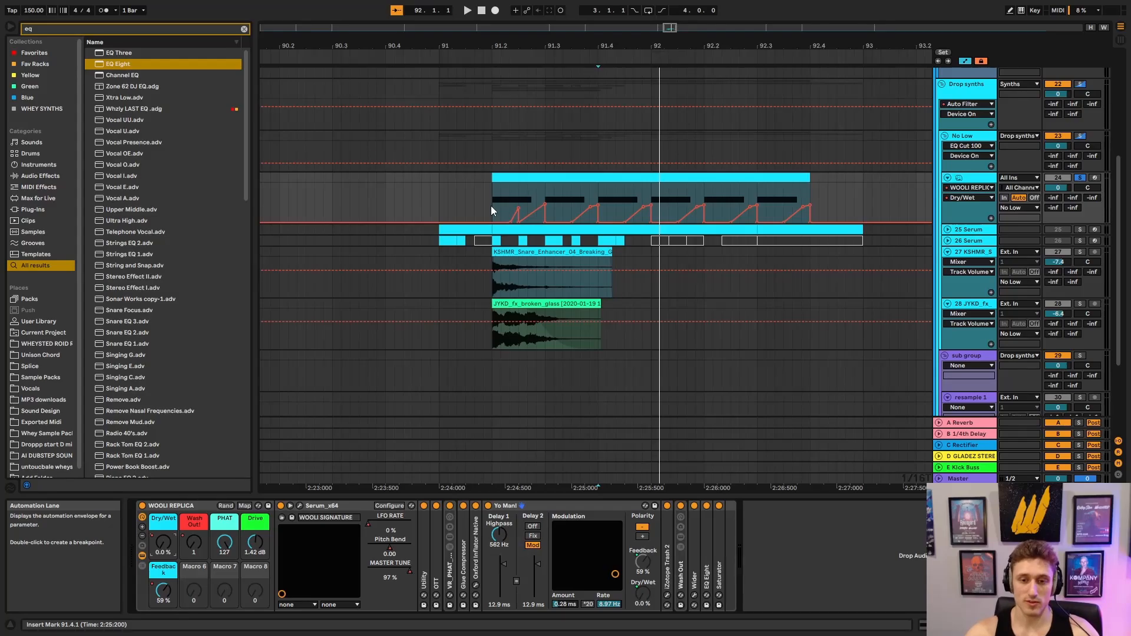
left_click(165, 591)
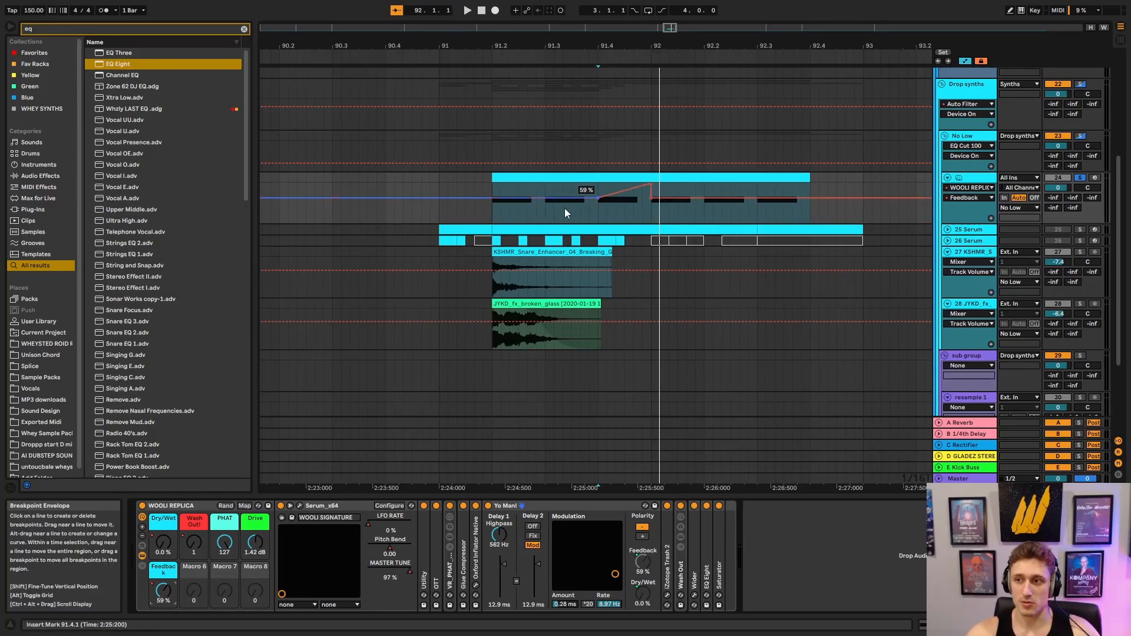
key("space")
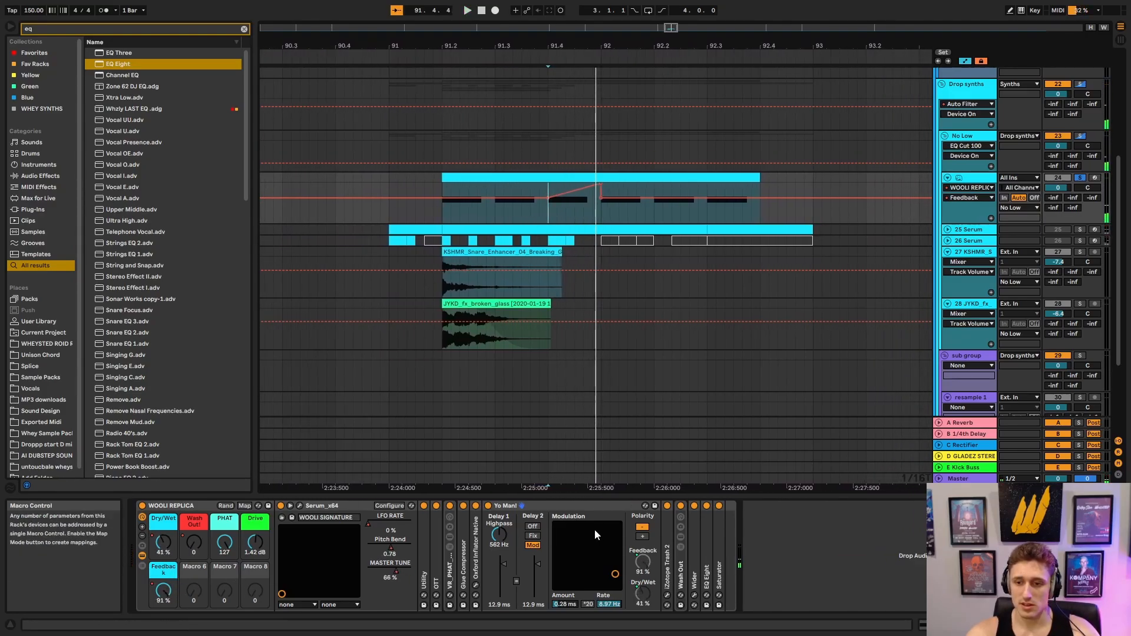
- Fold the Yo Man! delay, examine iZotope Trash 2 in its plug-in window, and close and fold it
double_click(576, 506)
double_click(503, 565)
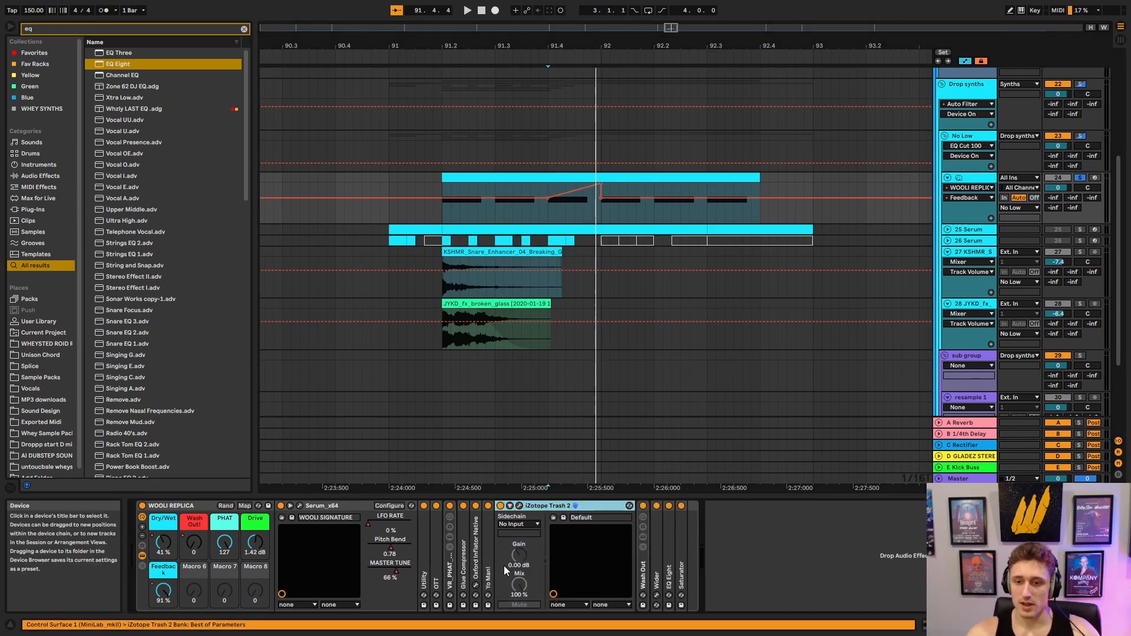
left_click(522, 507)
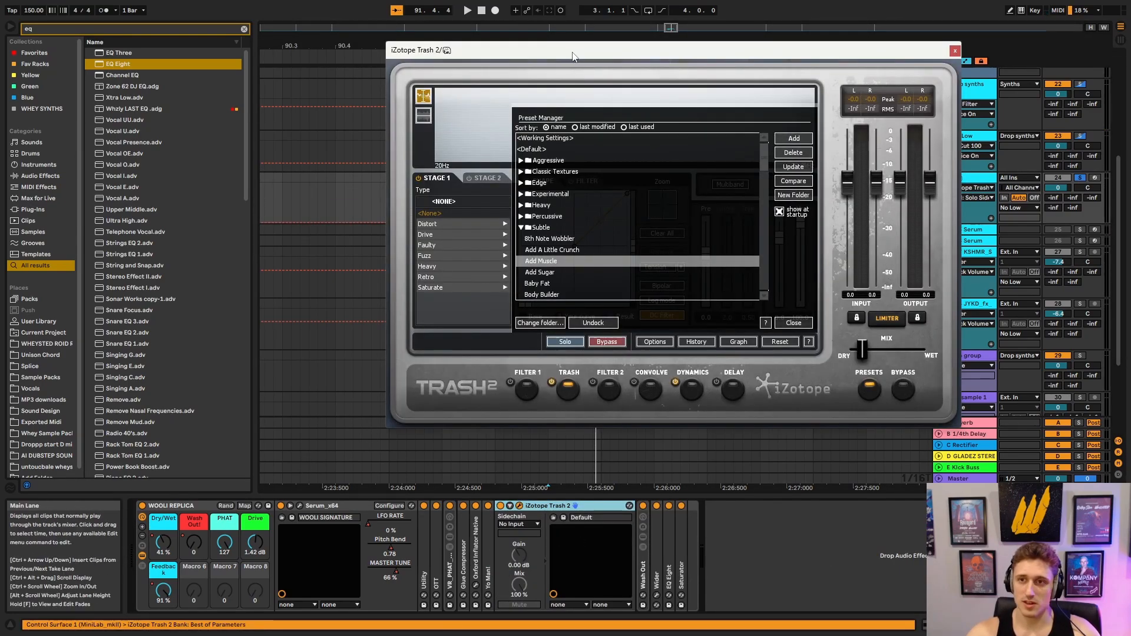
left_click_drag(661, 38, 707, 45)
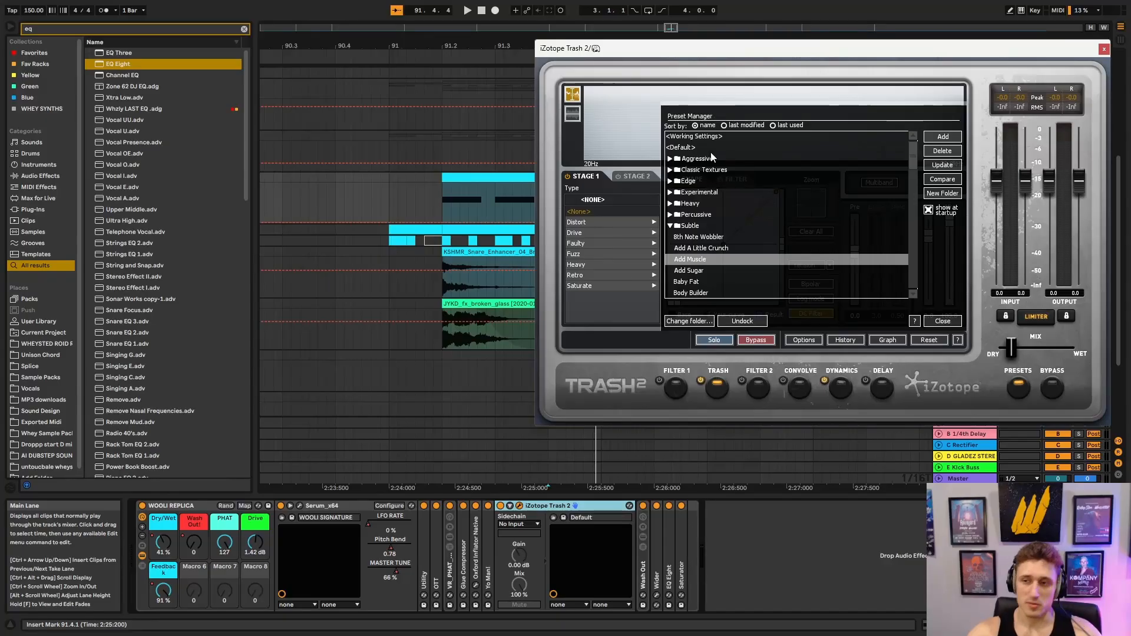
left_click(1104, 48)
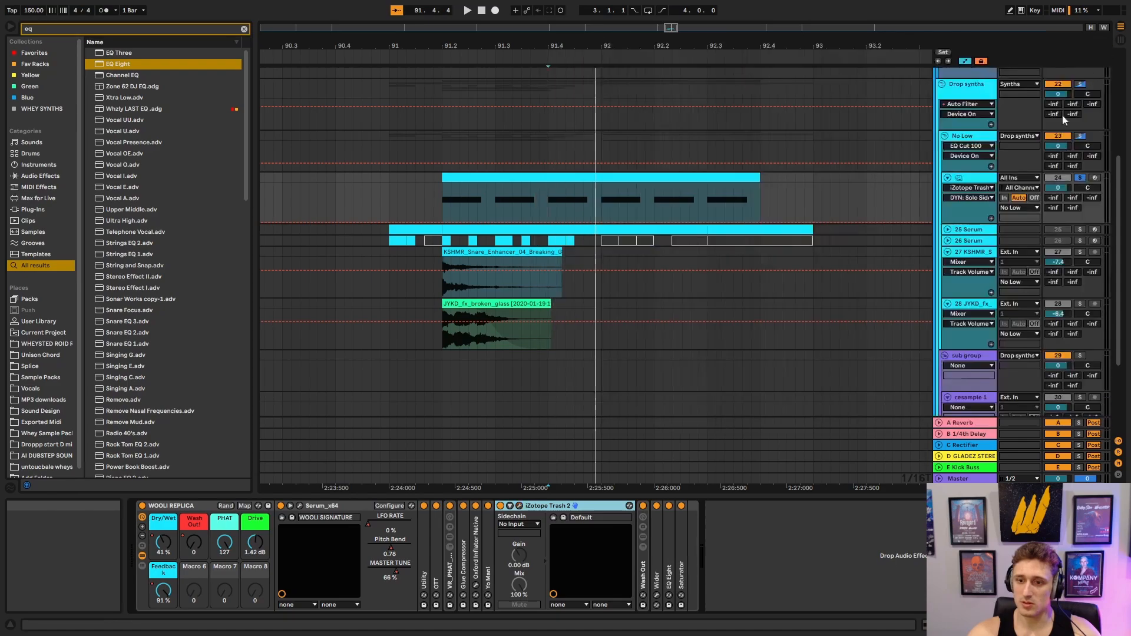
double_click(557, 506)
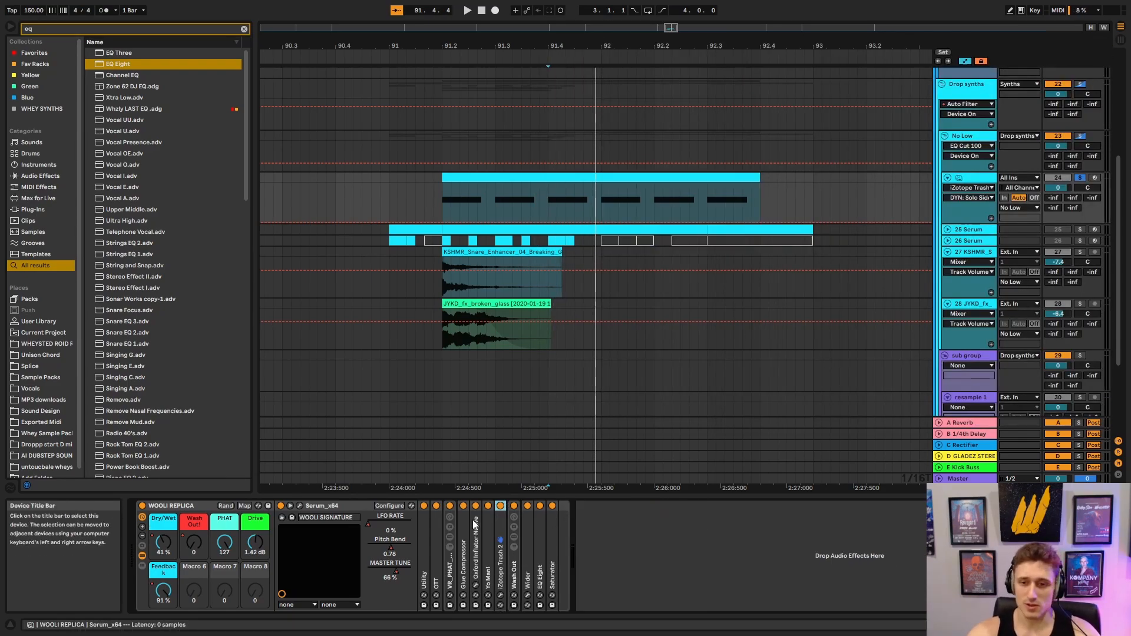
- Compare the bass during playback with Oxford Inflator and iZotope Trash 2 bypassed and re-enabled, and view the Wash Out! automation
left_click(500, 506)
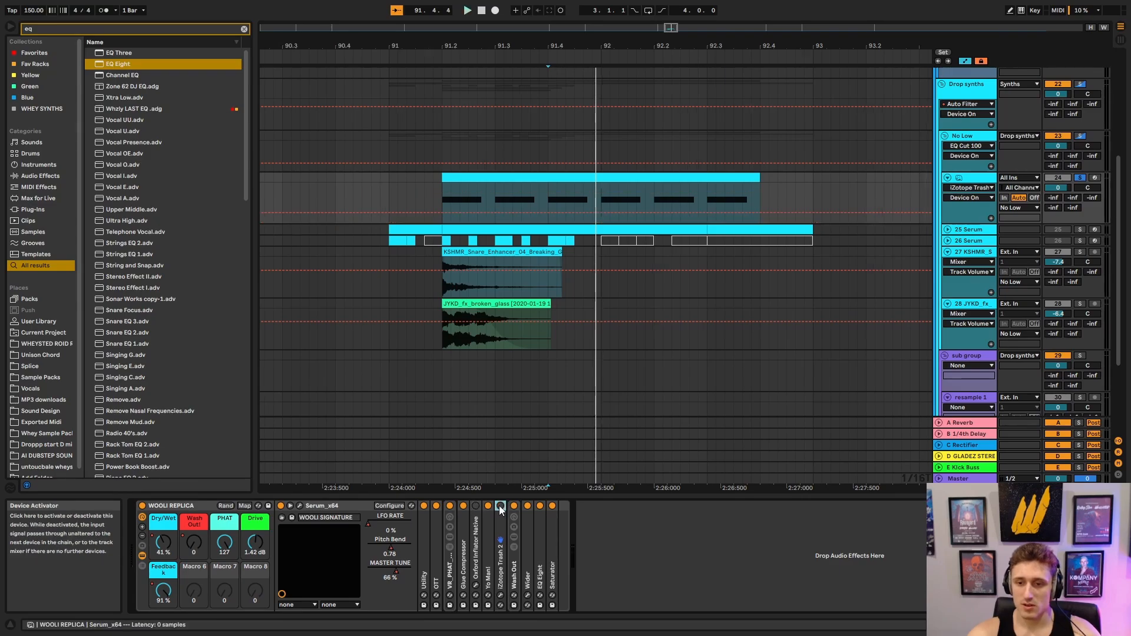
key("space")
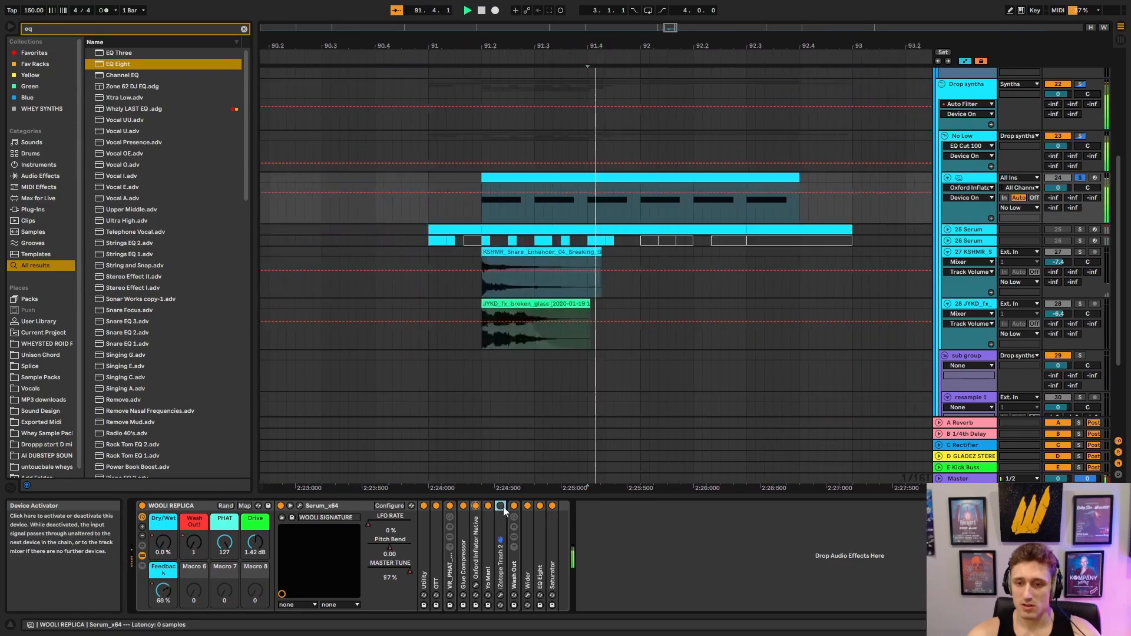
left_click(500, 507)
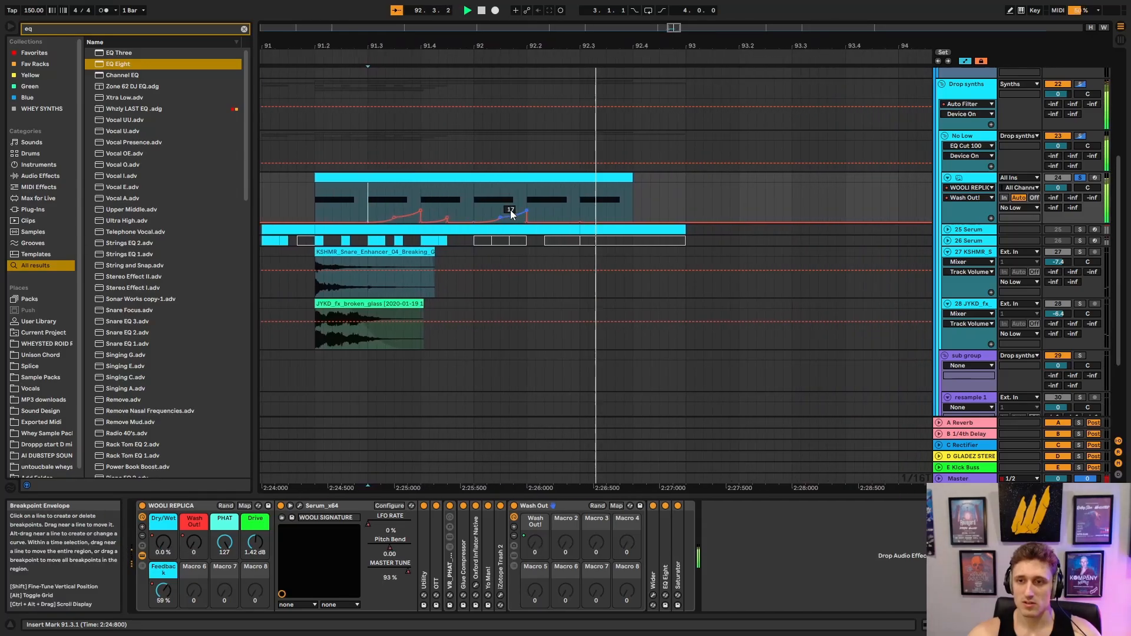
key("space")
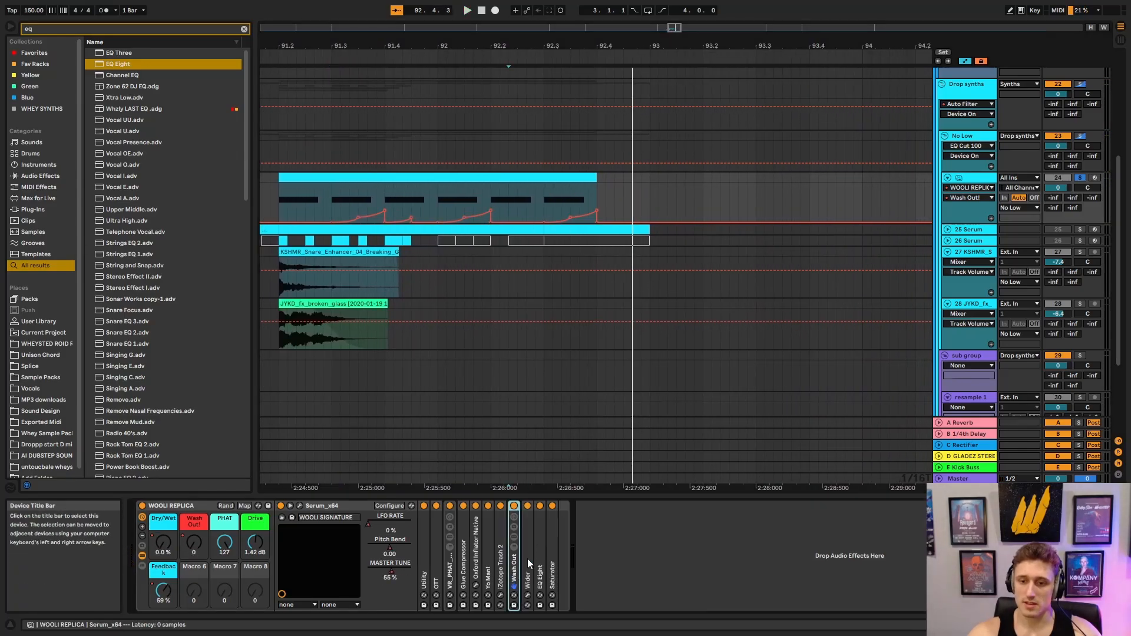
- Check the widening amount in the Wider plug-in window, and close and fold the device
double_click(528, 558)
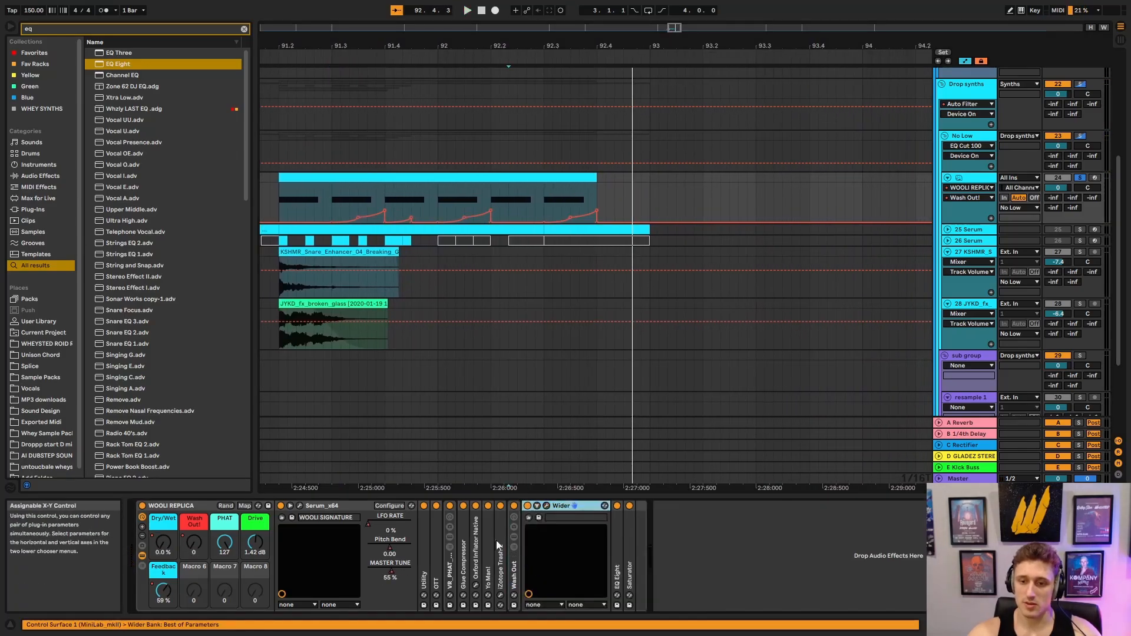
left_click(547, 506)
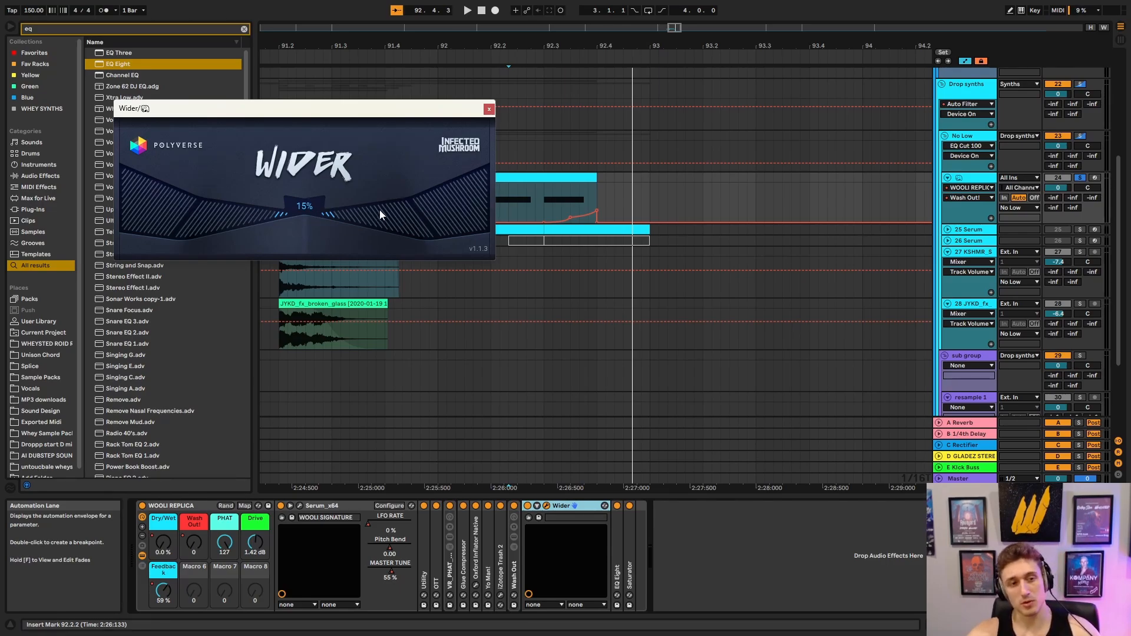
left_click(490, 110)
double_click(572, 508)
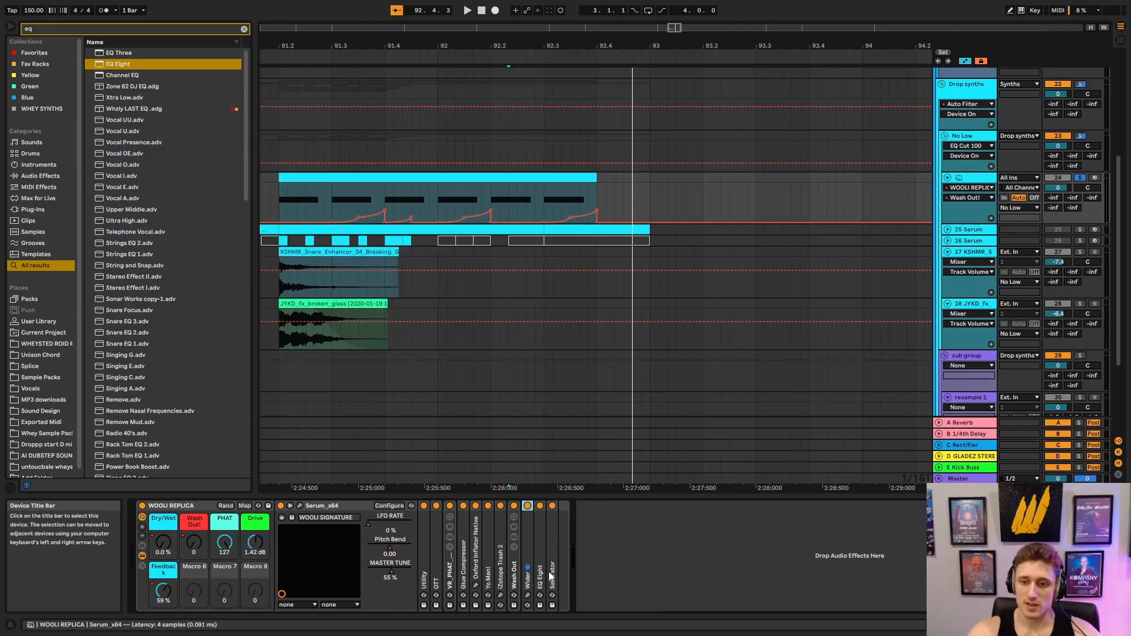
- Inspect the EQ Eight curve and compare the bass in playback with the EQ bypassed and re-enabled
double_click(539, 571)
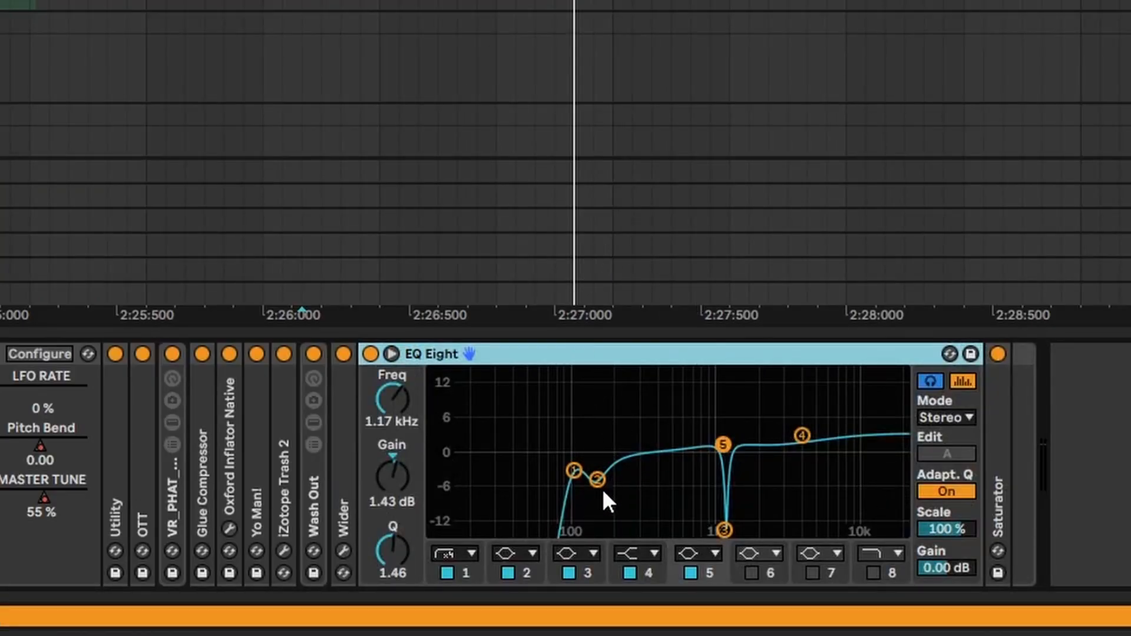
key("space")
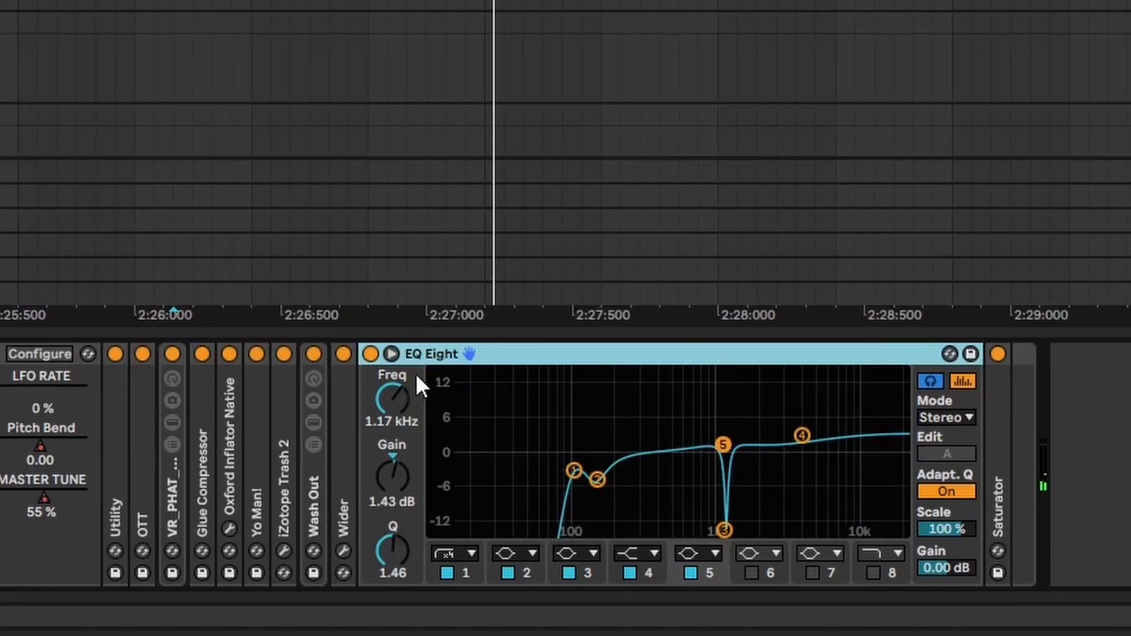
left_click(374, 357)
key("space")
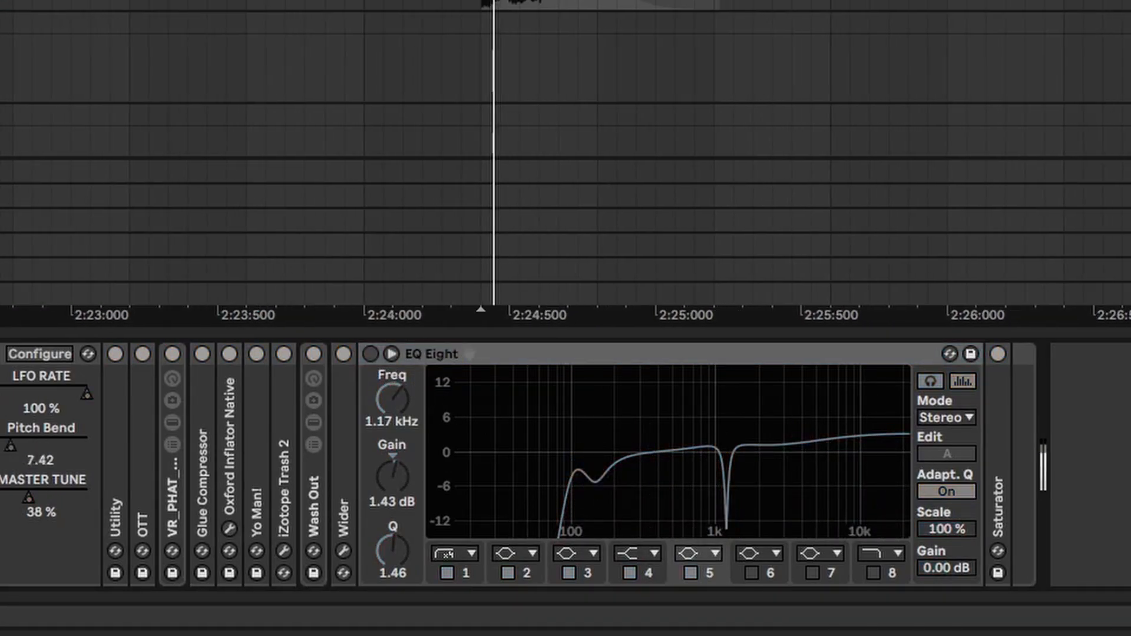
left_click(370, 354)
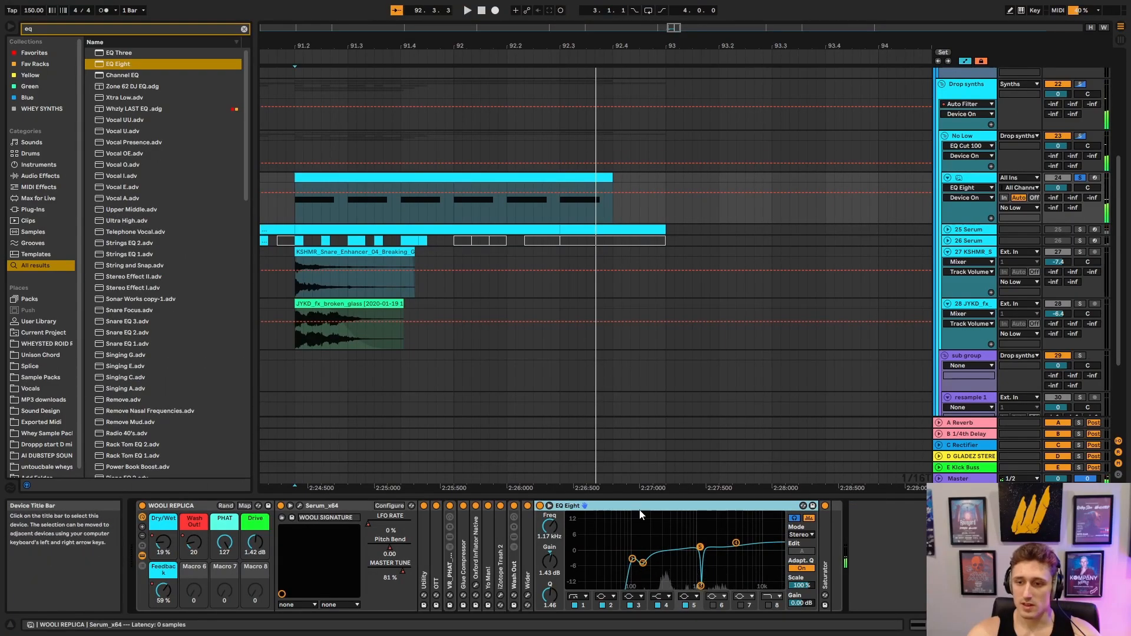
- Fold EQ Eight, review the Saturator settings at the end of the chain, and hide the automation lanes
double_click(639, 504)
double_click(556, 560)
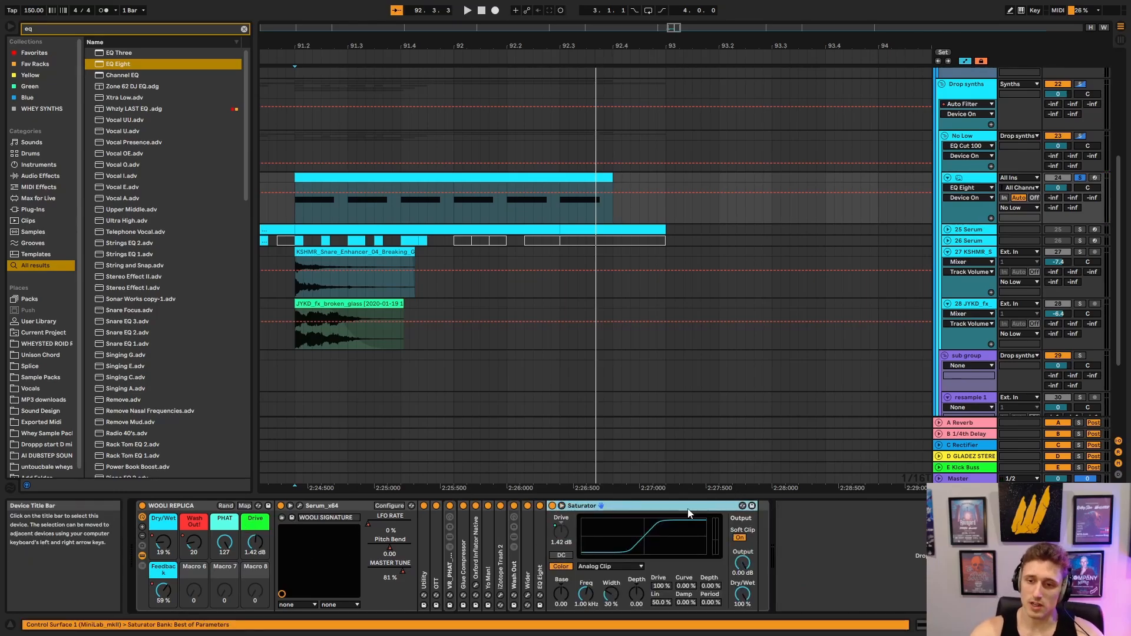
double_click(688, 506)
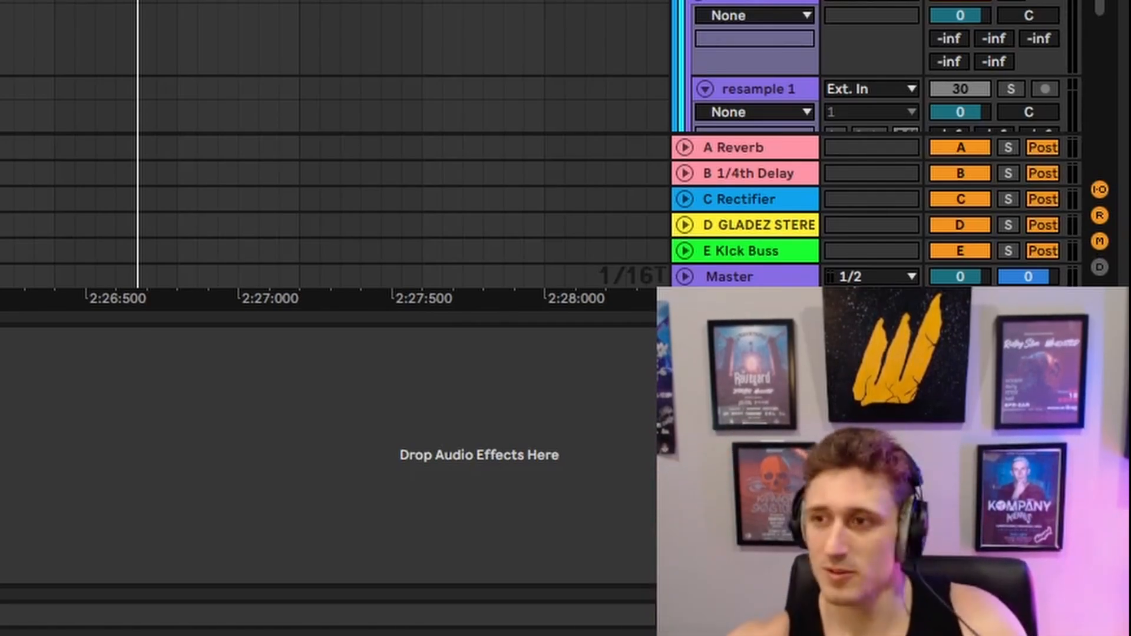
key("a")
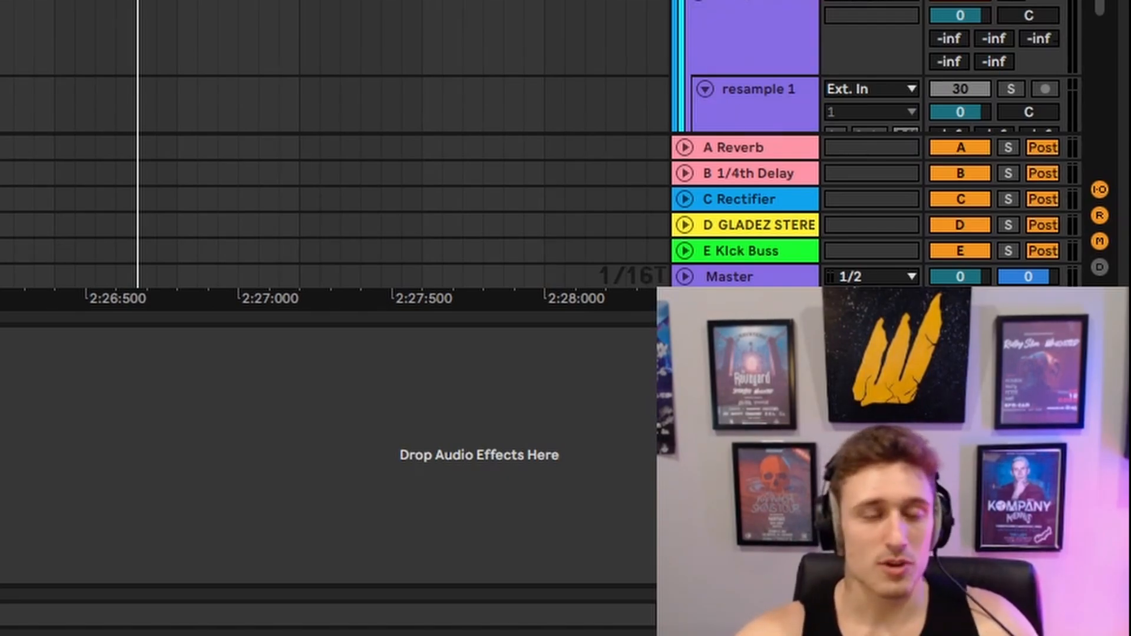